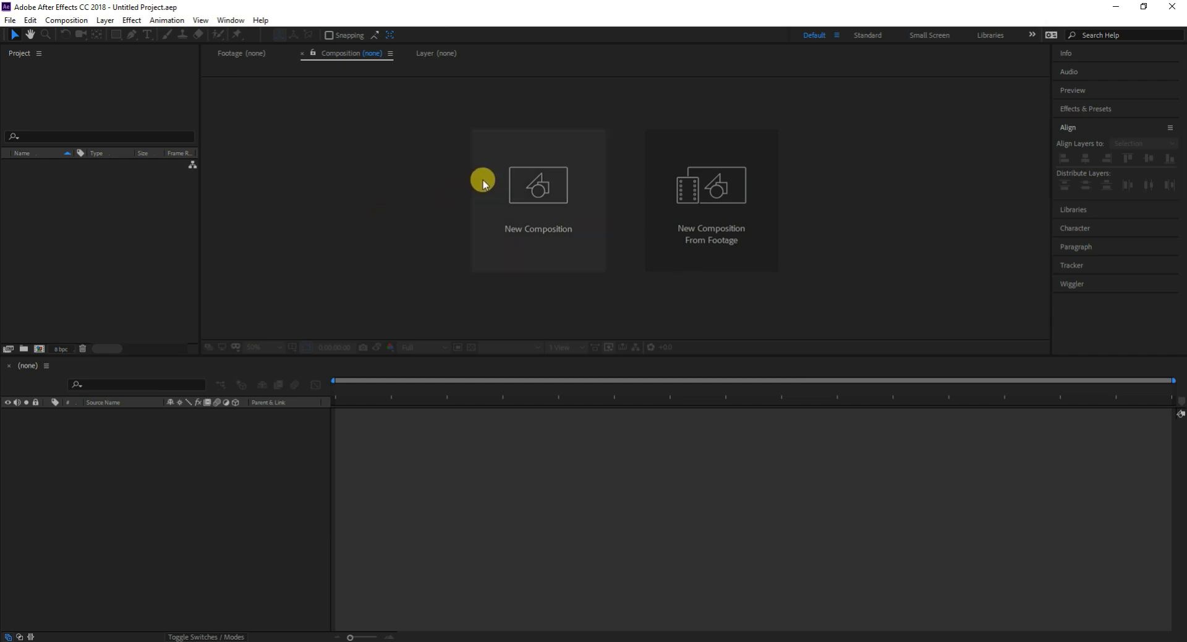
- Create a 1920 x 1080 composition with the HDTV 1080 29.97 preset and a 30-second duration
{"action": "left_click", "coordinate": [503, 188]}
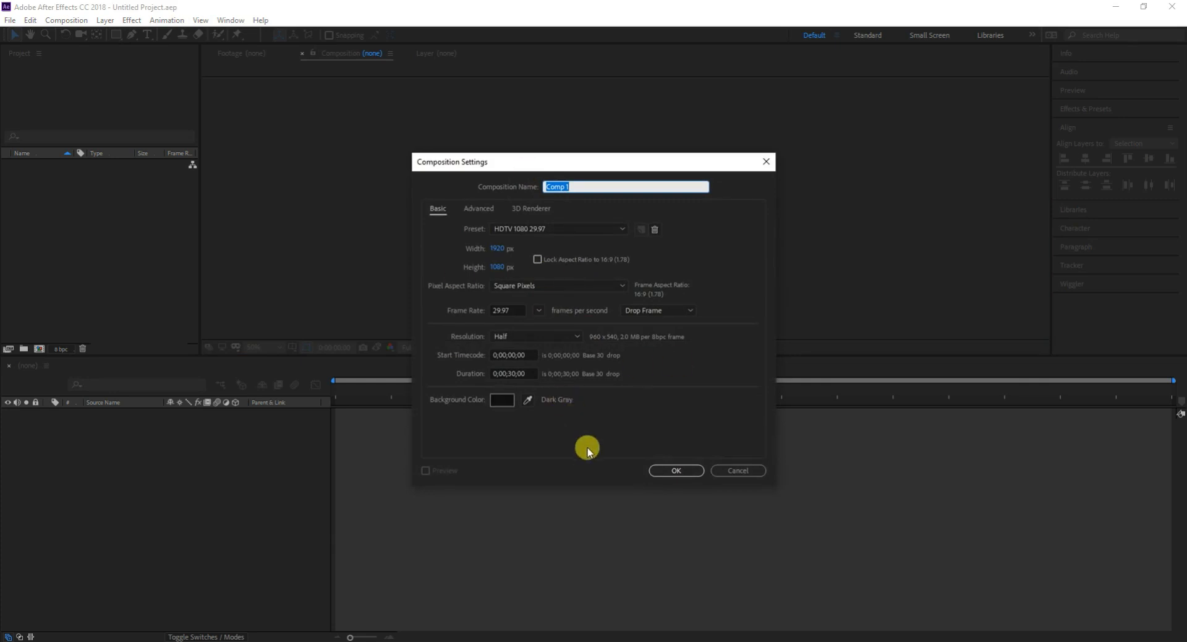
{"action": "left_click", "coordinate": [668, 472]}
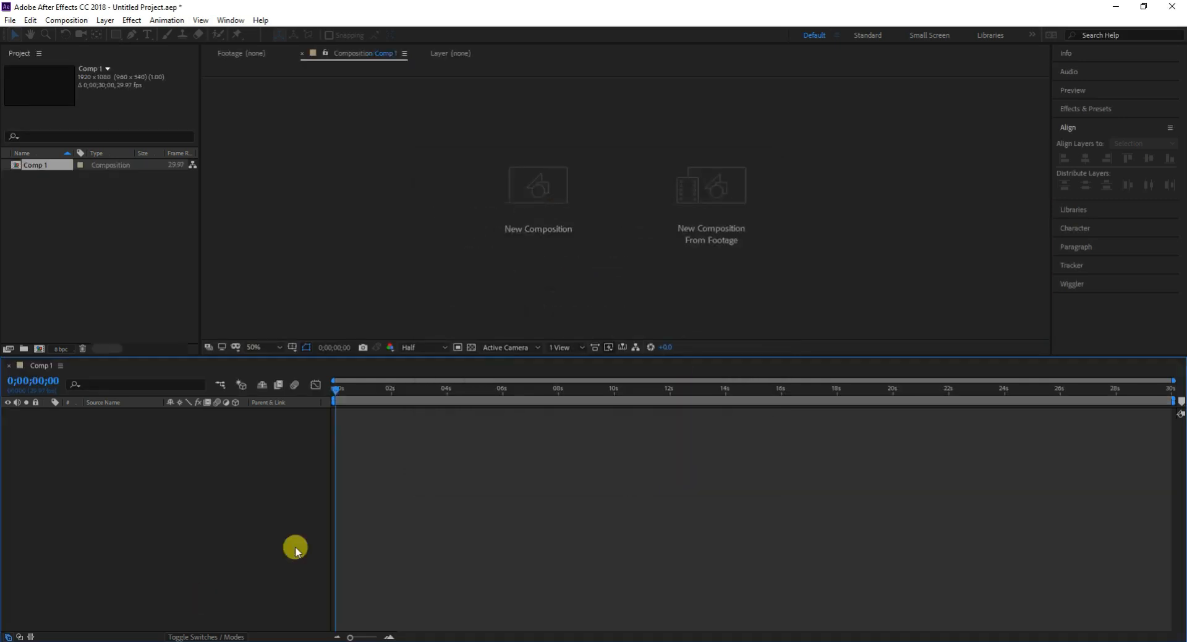
{"action": "scroll", "coordinate": [519, 222], "scroll_direction": "down", "scroll_amount": 2}
{"action": "scroll", "coordinate": [578, 197], "scroll_direction": "up", "scroll_amount": 4}
{"action": "scroll", "coordinate": [593, 204], "scroll_direction": "down", "scroll_amount": 2}
- Add a composition-sized solid layer in magenta-red as the background
{"action": "right_click", "coordinate": [191, 463]}
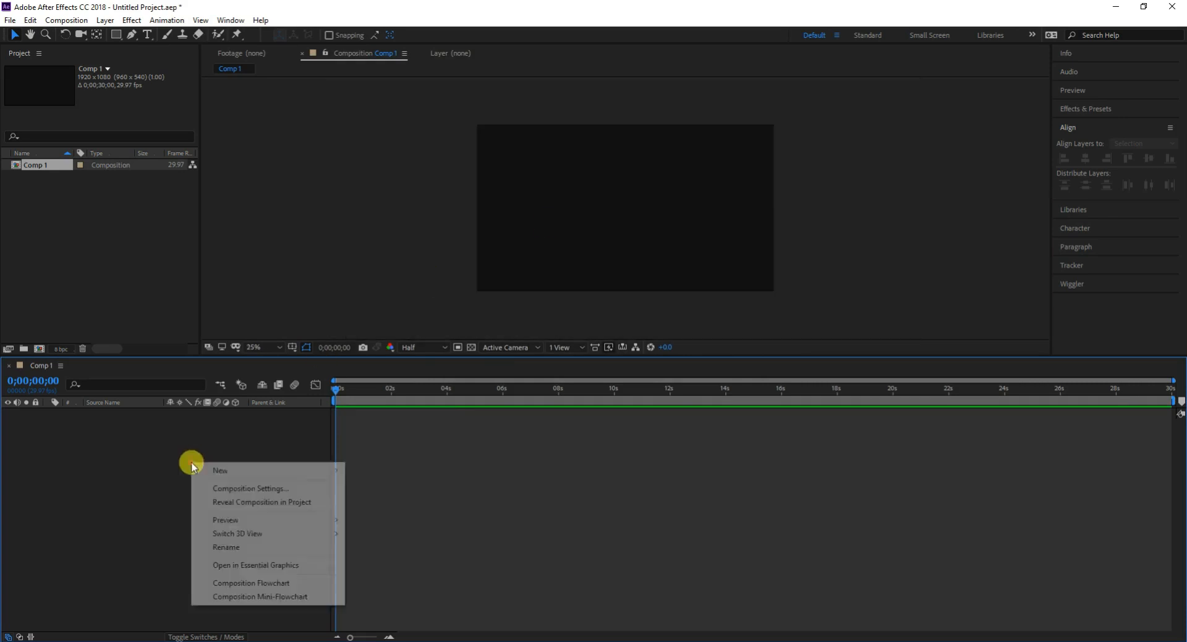
{"action": "left_click", "coordinate": [264, 468]}
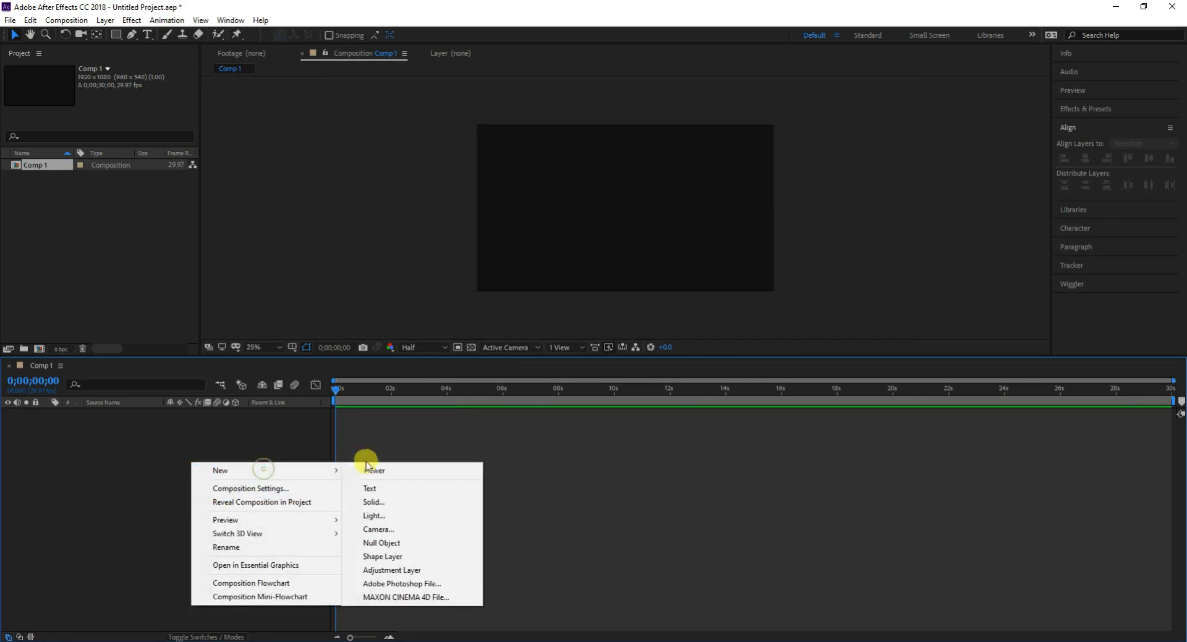
{"action": "left_click", "coordinate": [389, 500]}
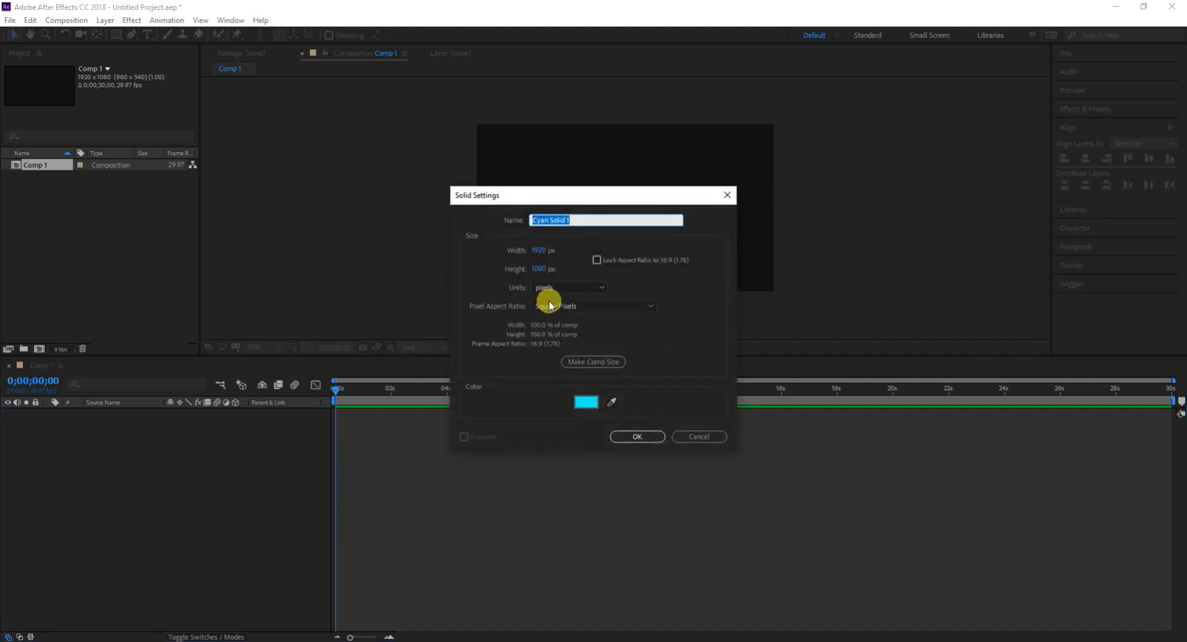
{"action": "left_click", "coordinate": [586, 401]}
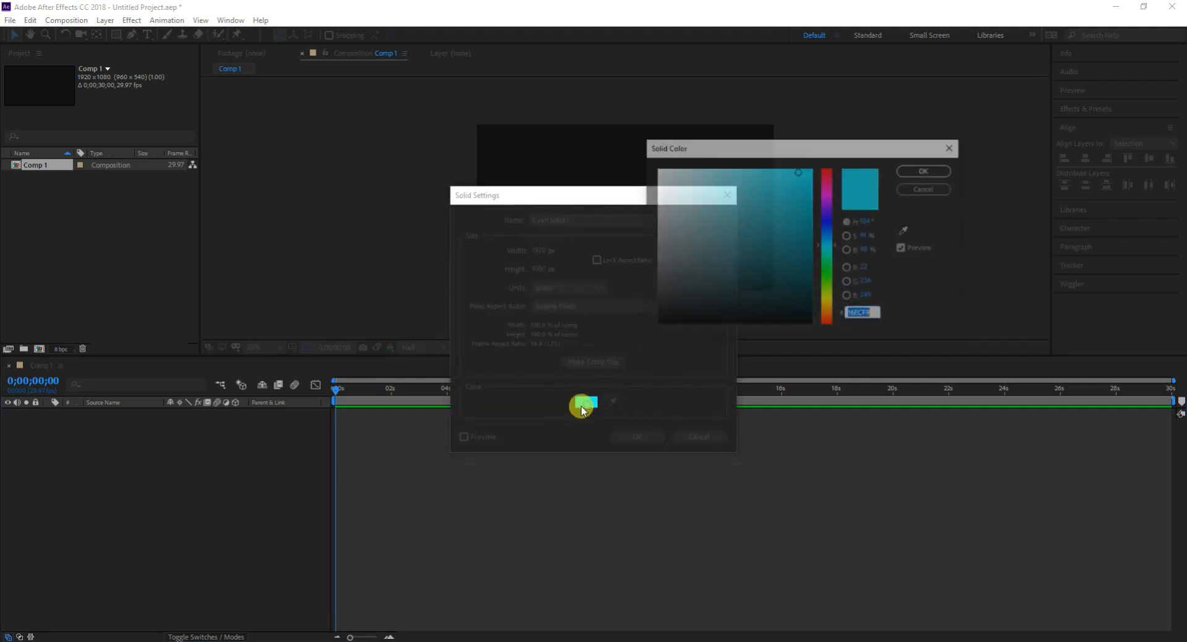
{"action": "left_click", "coordinate": [827, 180]}
{"action": "mouse_move", "coordinate": [787, 225]}
{"action": "left_mouse_down"}
{"action": "mouse_move", "coordinate": [781, 206]}
{"action": "mouse_move", "coordinate": [796, 187]}
{"action": "left_mouse_up"}
{"action": "left_click", "coordinate": [926, 170]}
{"action": "left_click", "coordinate": [659, 431]}
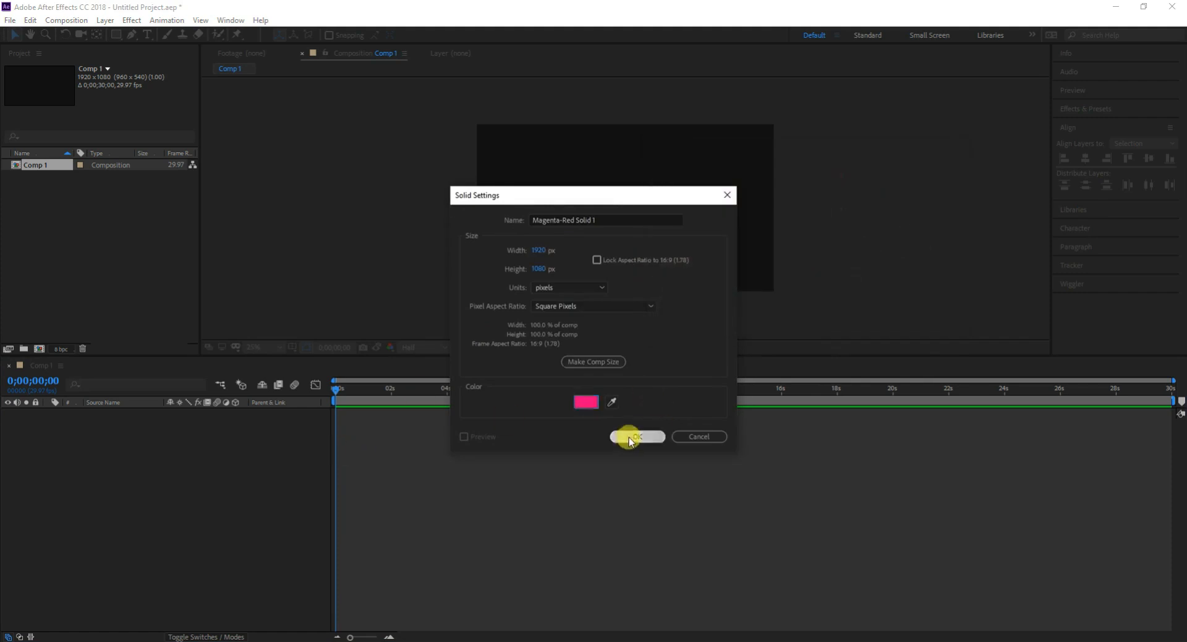
- Add a text layer reading "HERRYBILL" near the middle of the composition
{"action": "scroll", "coordinate": [677, 140], "scroll_direction": "up", "scroll_amount": 1}
{"action": "scroll", "coordinate": [677, 139], "scroll_direction": "down", "scroll_amount": 1}
{"action": "scroll", "coordinate": [675, 118], "scroll_direction": "up", "scroll_amount": 1}
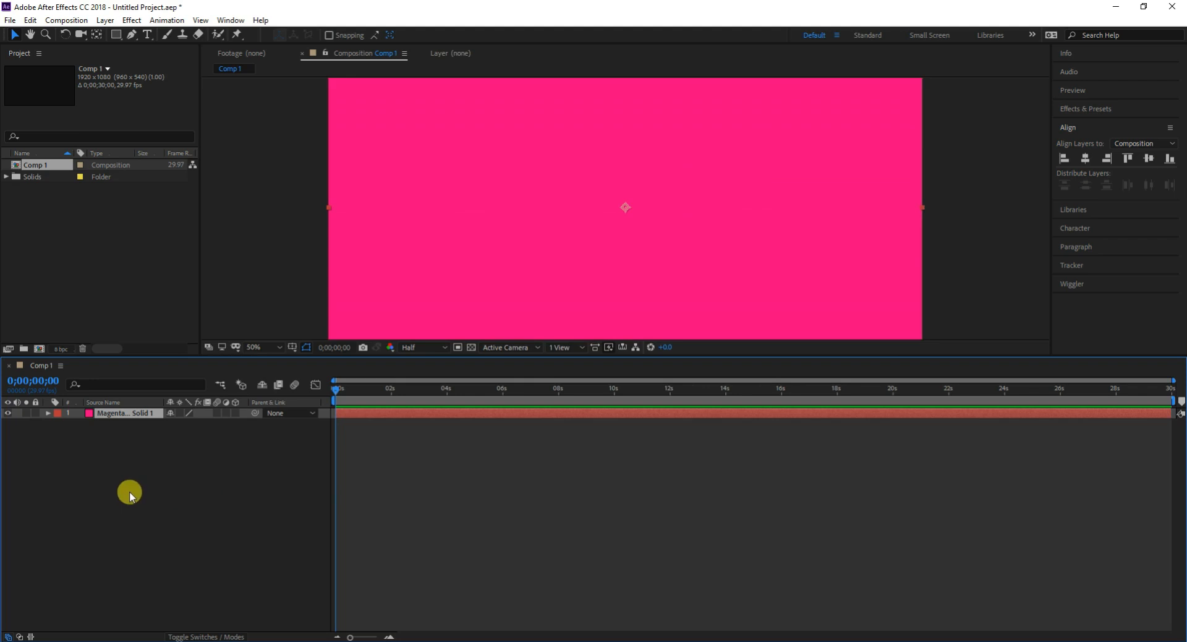
{"action": "left_click", "coordinate": [148, 35]}
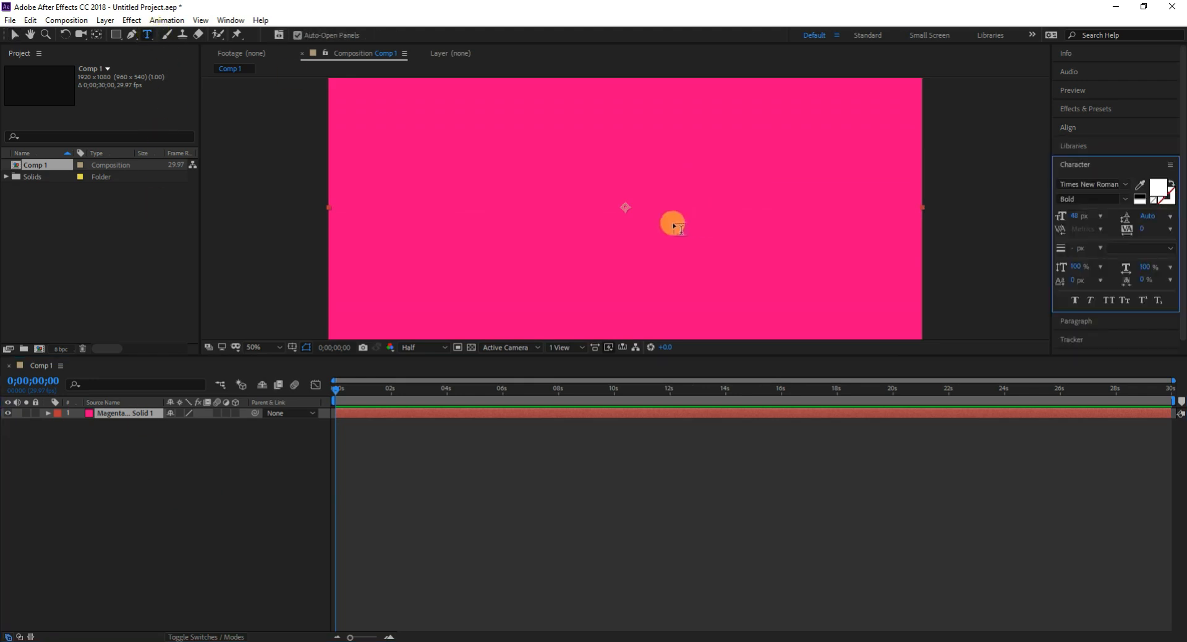
{"action": "left_click", "coordinate": [538, 194]}
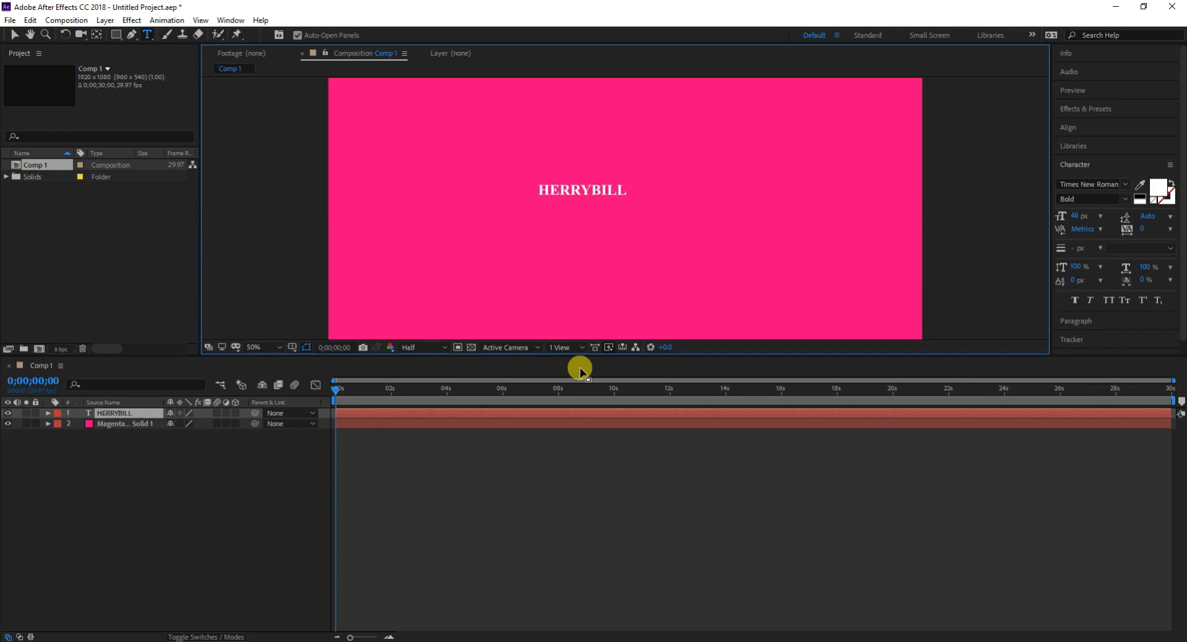
{"action": "left_click", "coordinate": [13, 35]}
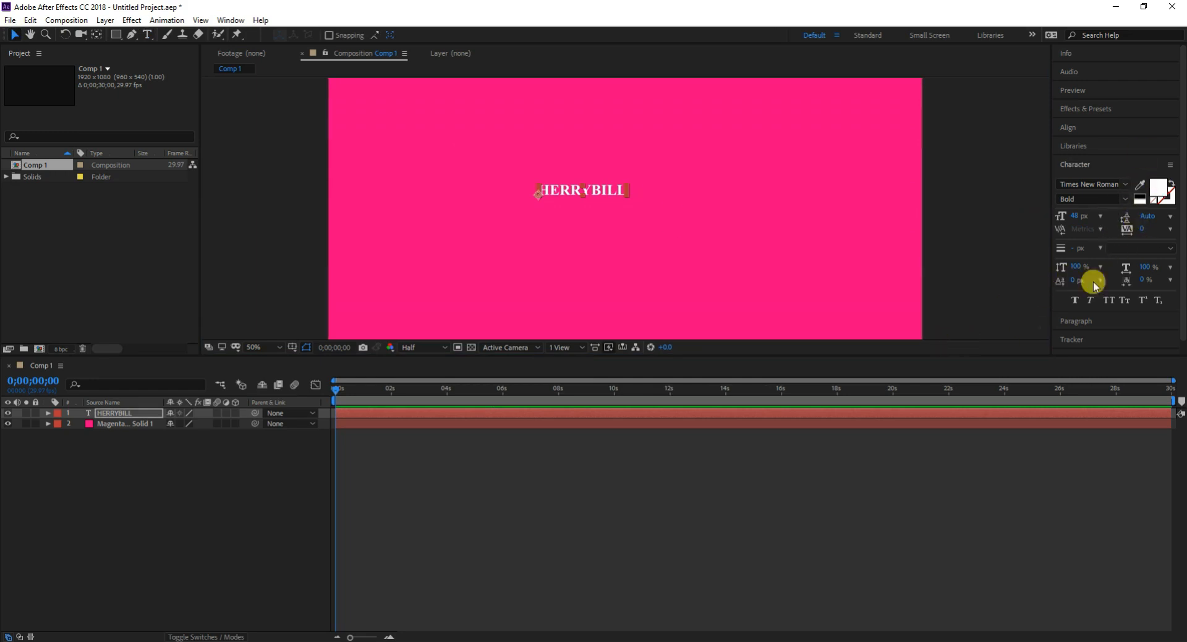
- Set the font size of the HERRYBILL text to 72 px
{"action": "left_click", "coordinate": [228, 21]}
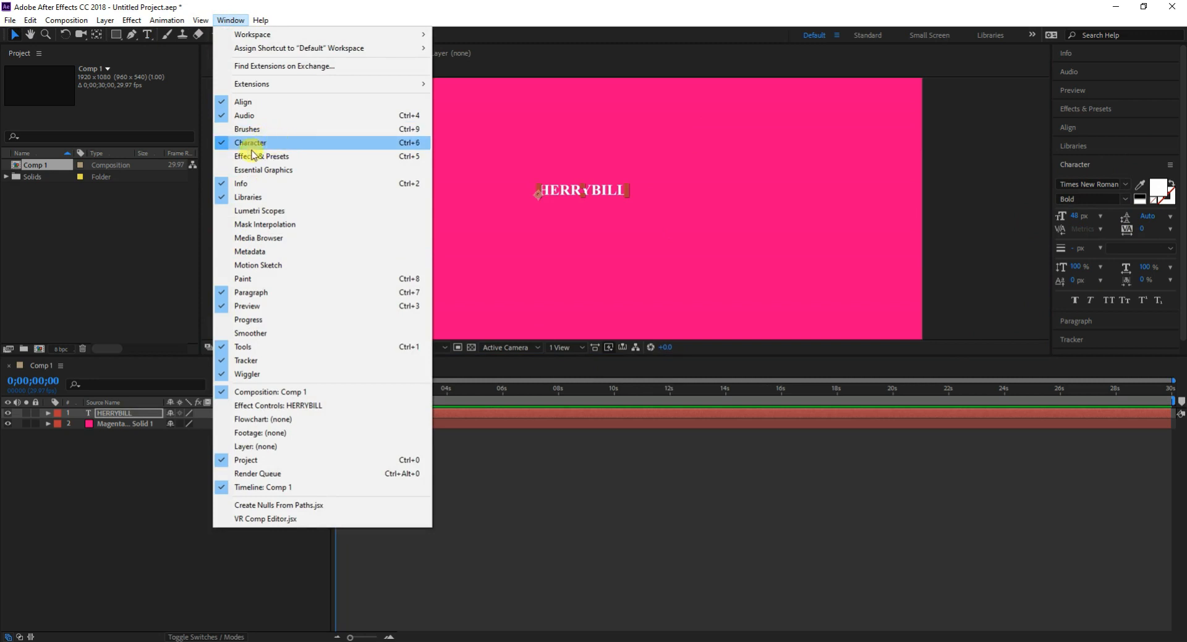
{"action": "left_click", "coordinate": [468, 263]}
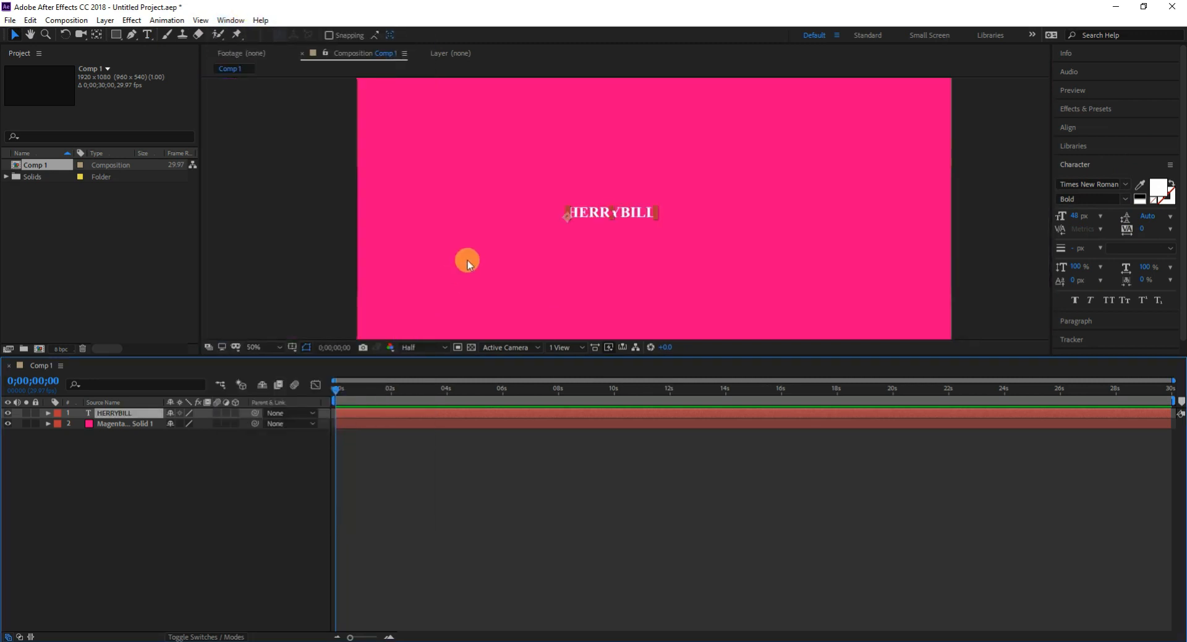
{"action": "key", "text": "period"}
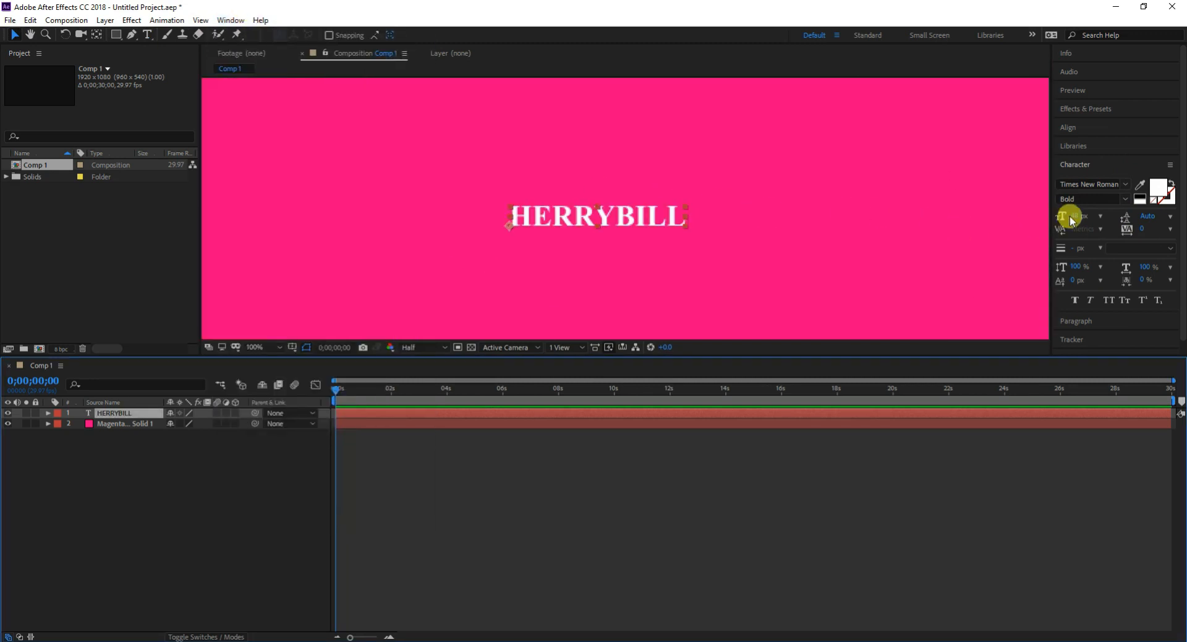
{"action": "left_click", "coordinate": [1100, 216]}
{"action": "left_click", "coordinate": [1088, 408]}
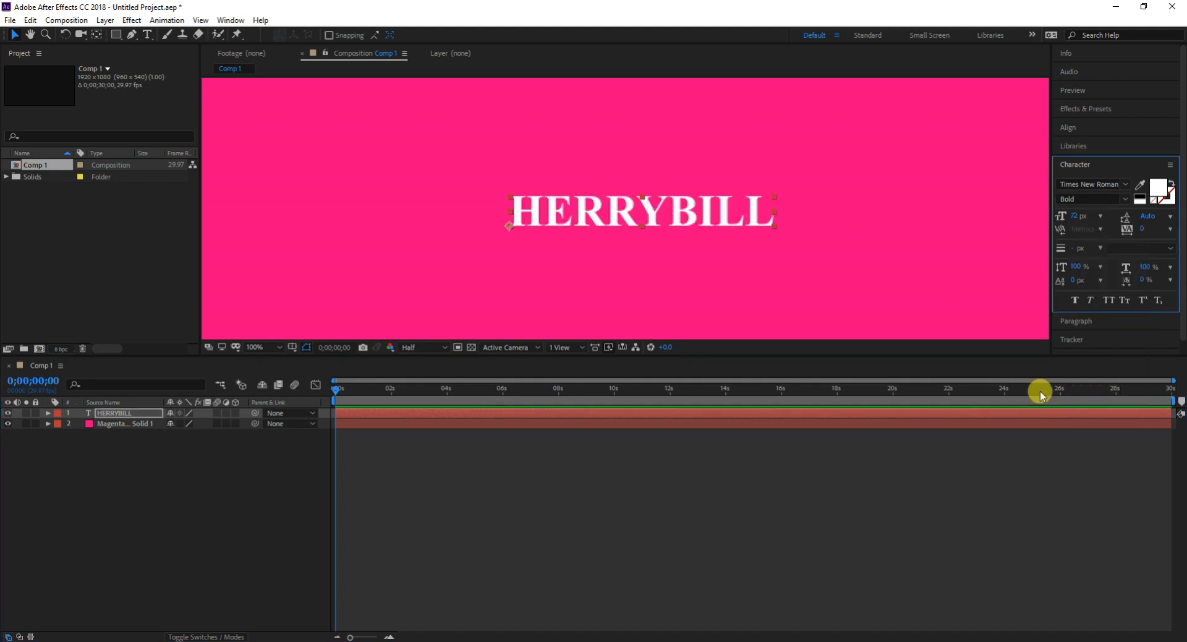
- Scale the HERRYBILL text up to a little over half the frame width and centre it in the composition
{"action": "key", "text": "comma"}
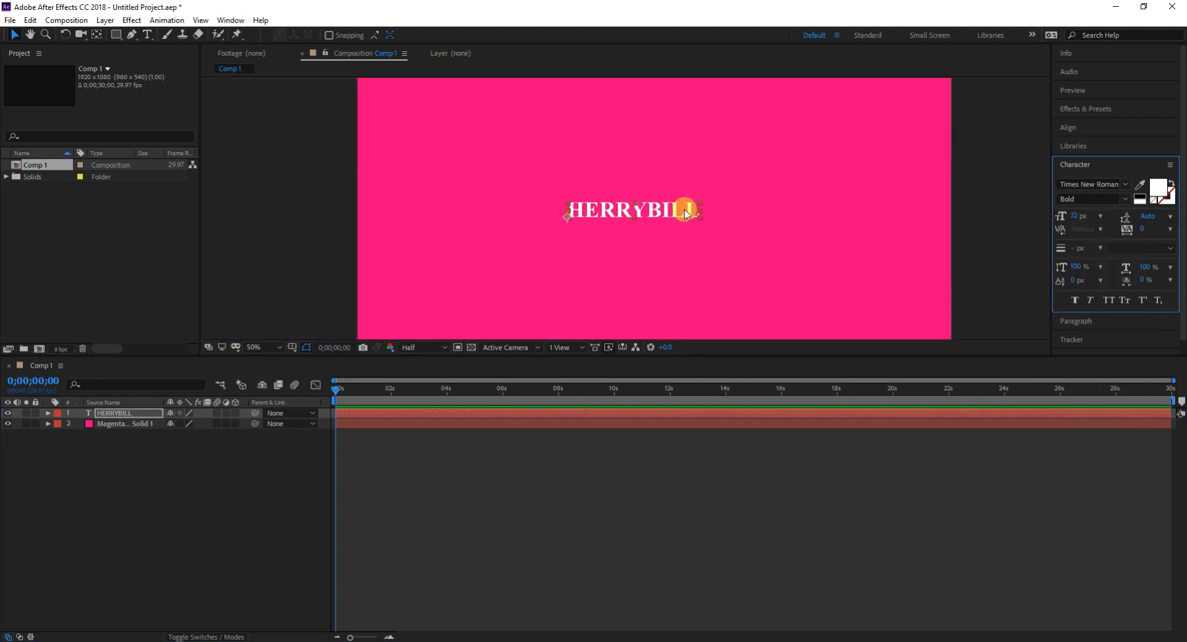
{"action": "left_click_drag", "start_coordinate": [699, 199], "coordinate": [906, 88]}
{"action": "left_click_drag", "start_coordinate": [674, 207], "coordinate": [616, 208]}
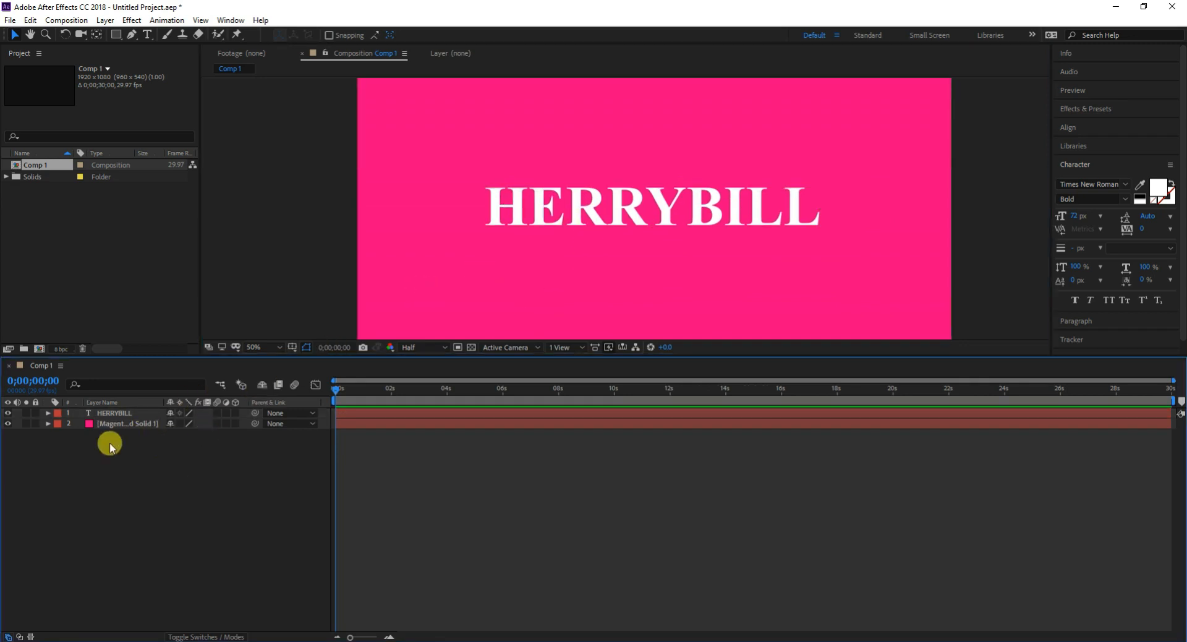
- Create shapes from the HERRYBILL text layer and delete the original text layer
{"action": "left_click", "coordinate": [119, 413]}
{"action": "right_click", "coordinate": [121, 412]}
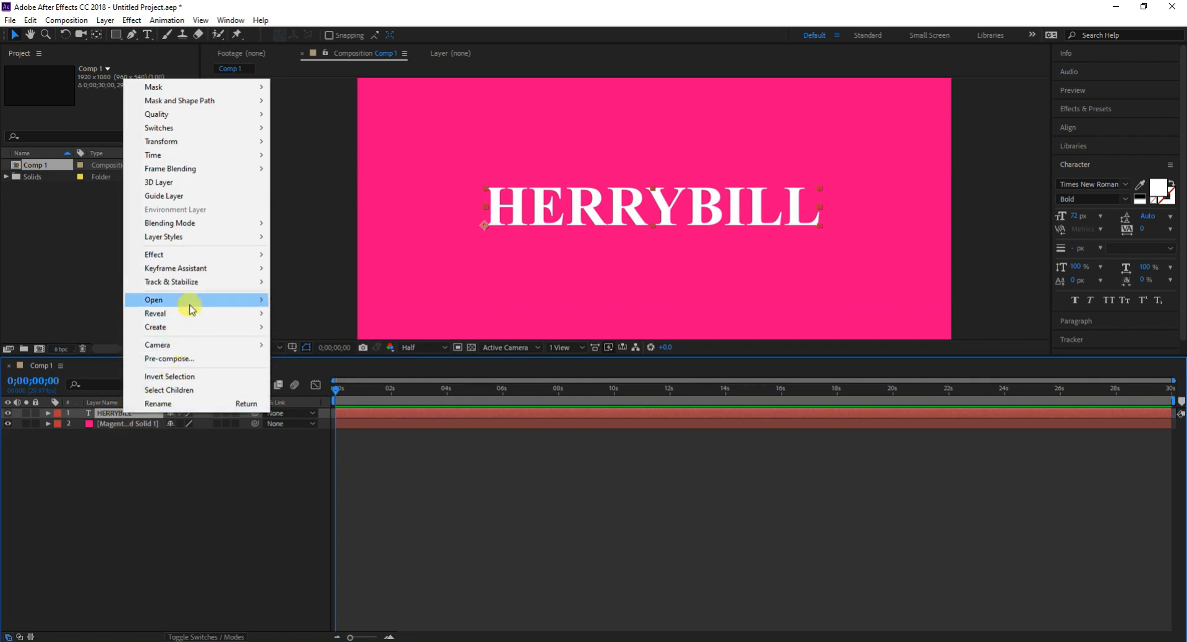
{"action": "mouse_move", "coordinate": [196, 300]}
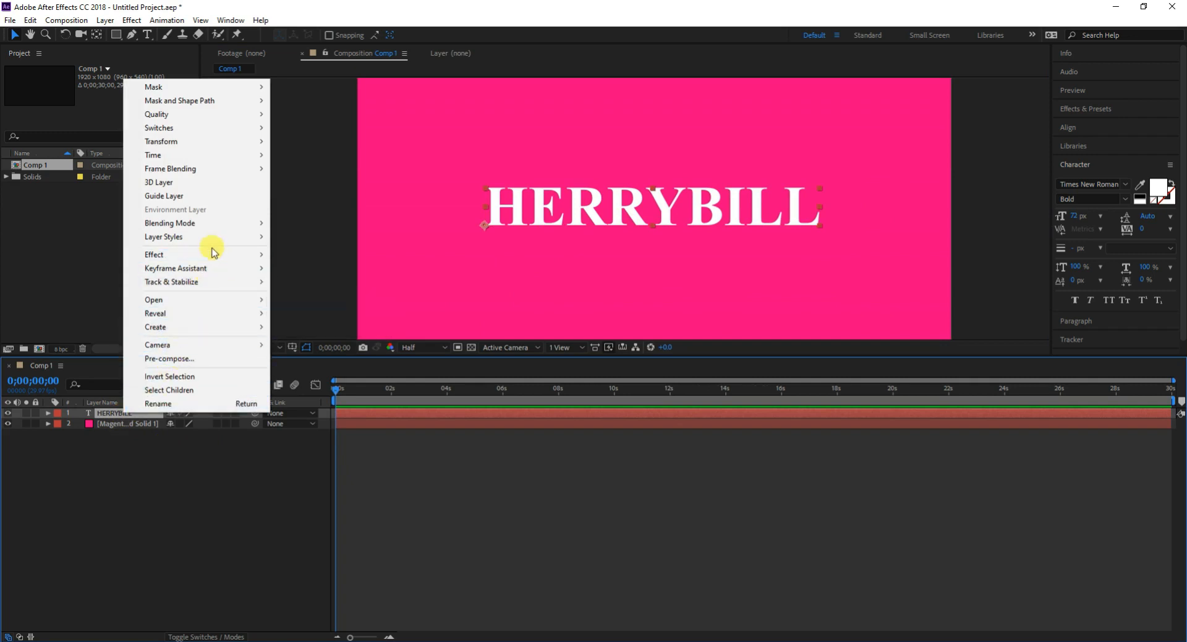
{"action": "mouse_move", "coordinate": [211, 269]}
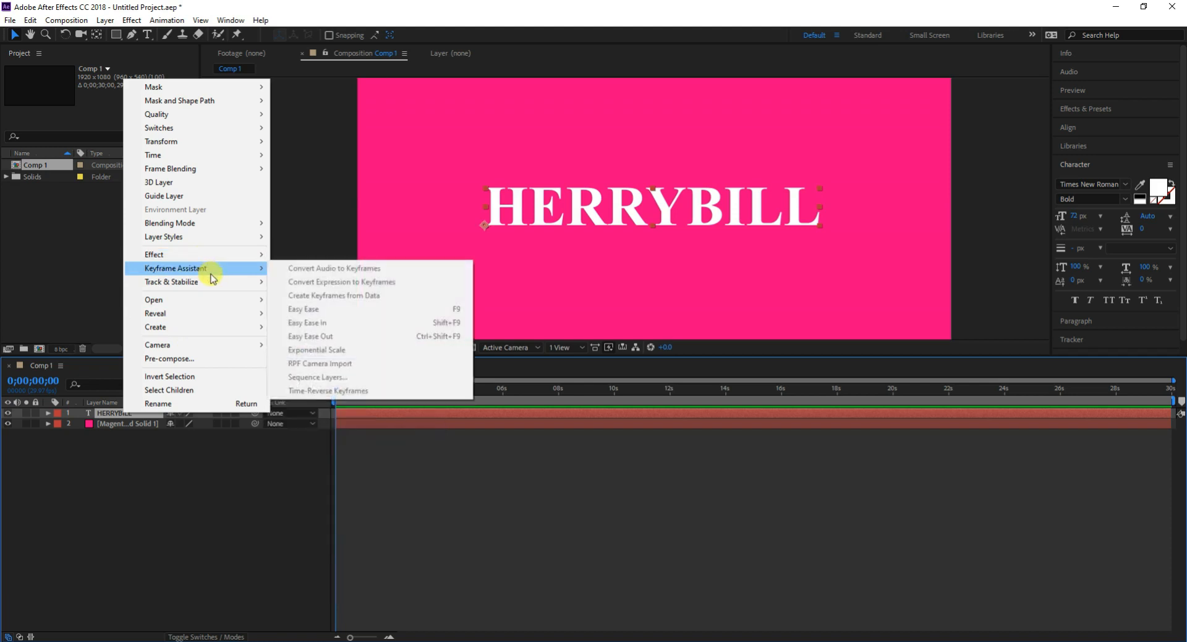
{"action": "mouse_move", "coordinate": [220, 334]}
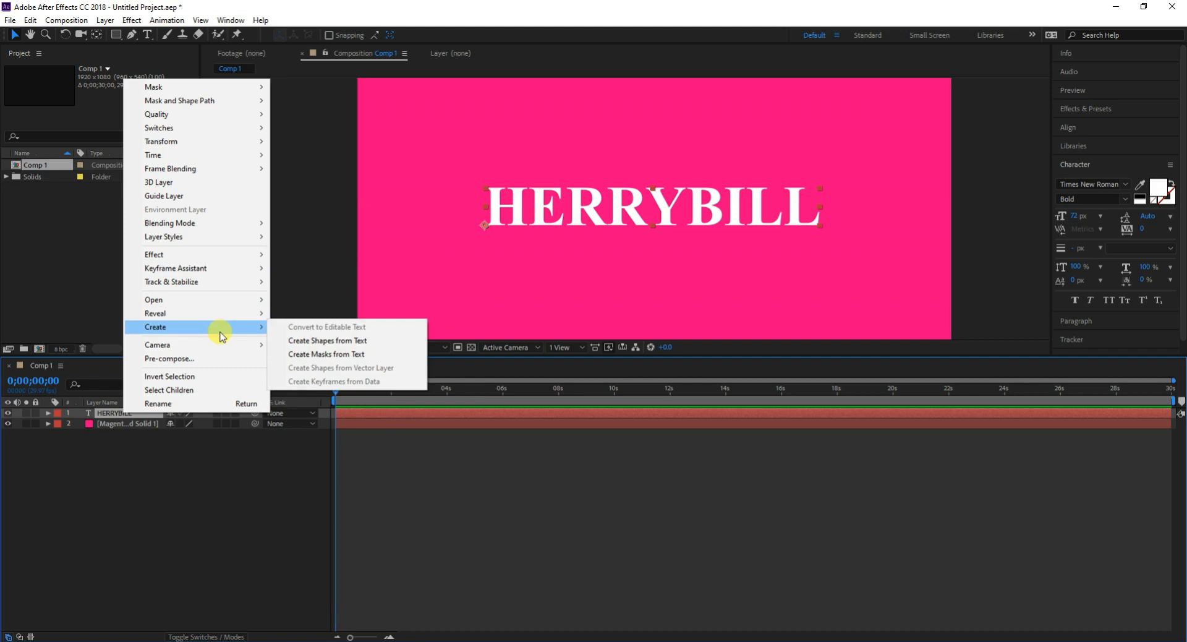
{"action": "left_click", "coordinate": [348, 341]}
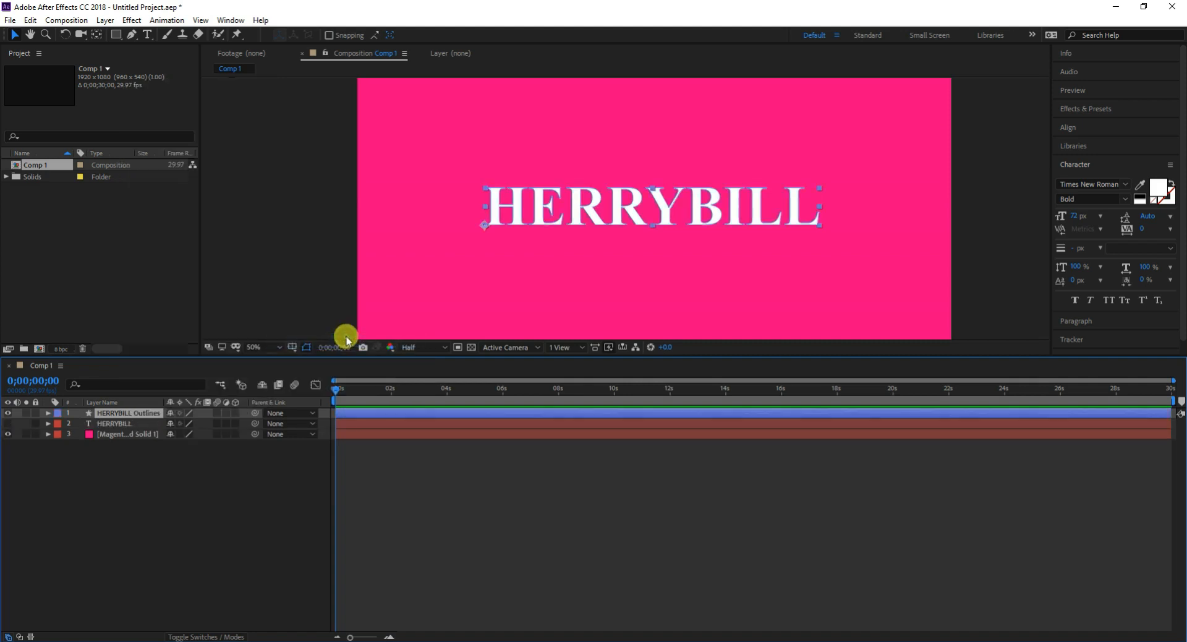
{"action": "left_click", "coordinate": [115, 424]}
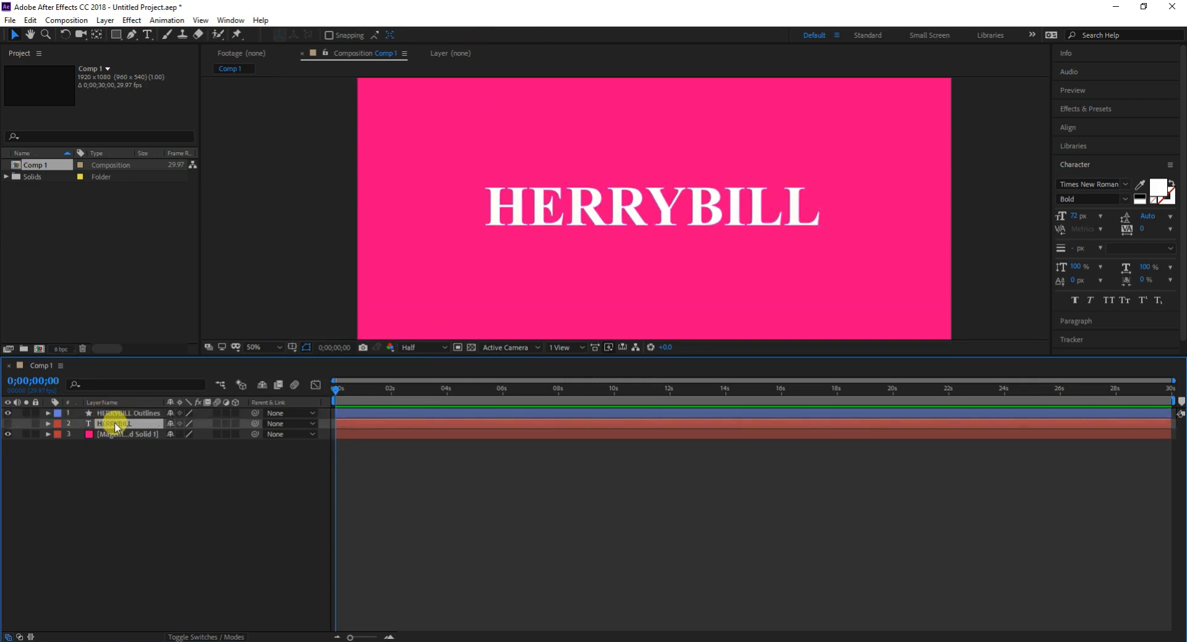
{"action": "key", "text": "Delete"}
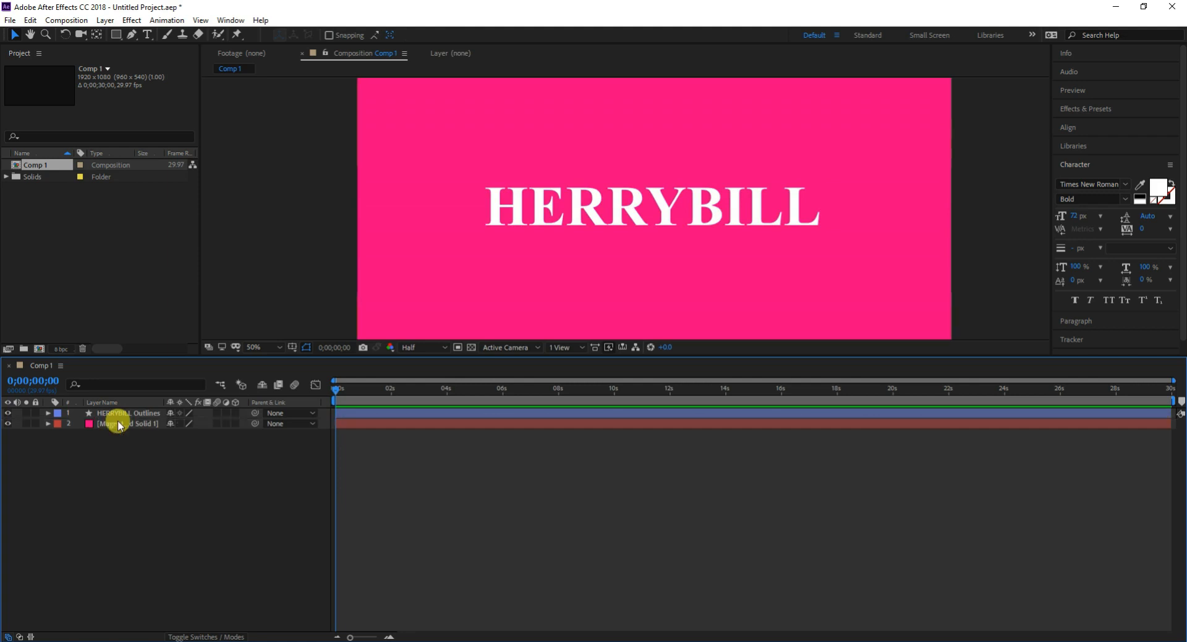
- Set the fill of the HERRYBILL Outlines shape layer to None
{"action": "left_click", "coordinate": [130, 412]}
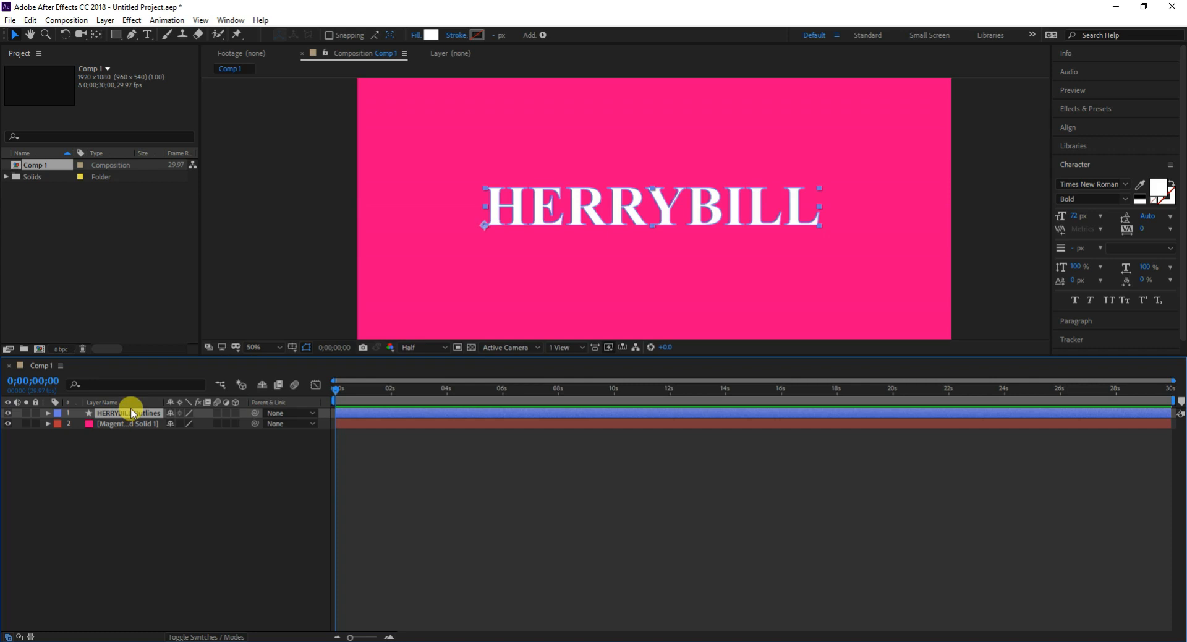
{"action": "left_click", "coordinate": [414, 37]}
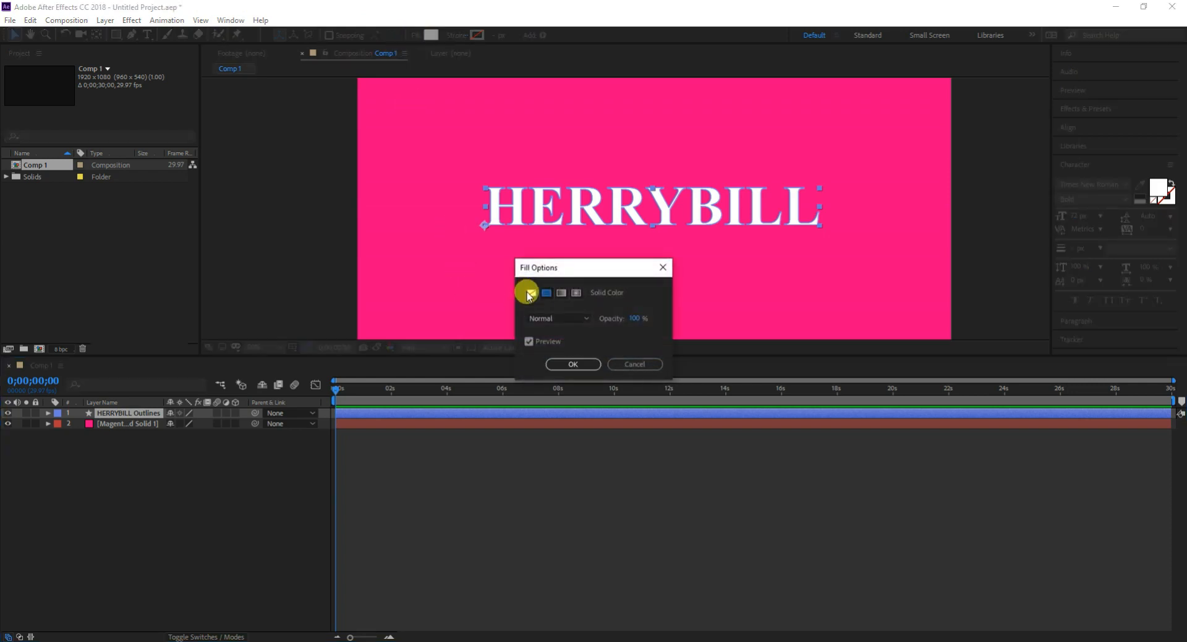
{"action": "left_click", "coordinate": [531, 294]}
{"action": "left_click", "coordinate": [565, 365]}
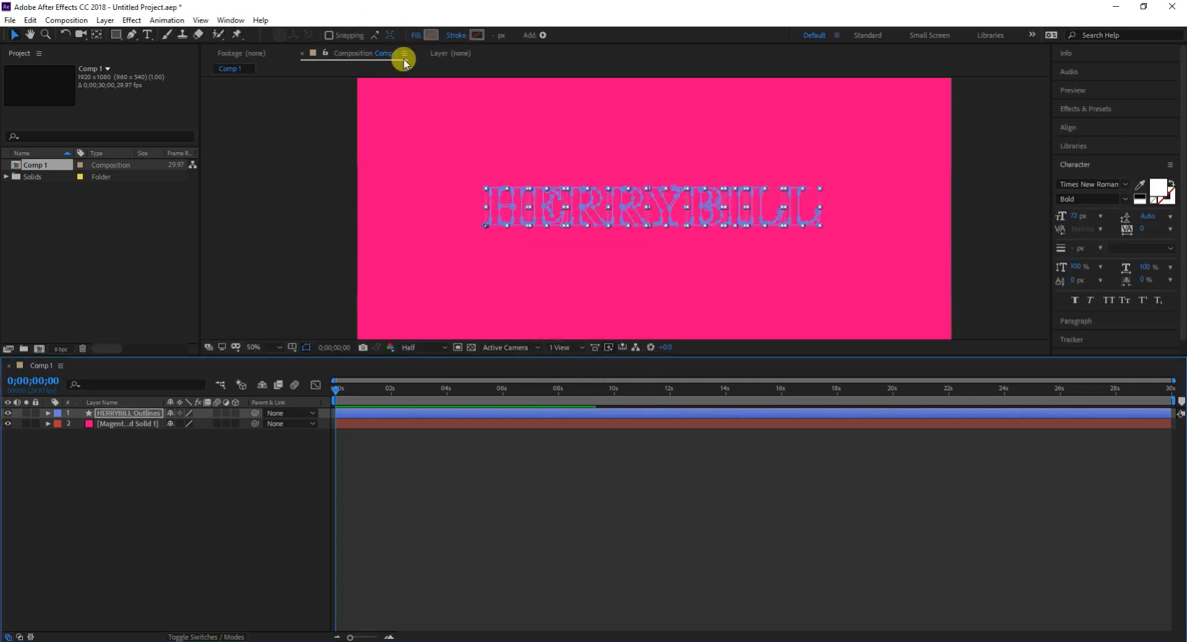
- Give the HERRYBILL Outlines layer a solid-colour stroke in white (FFFFFF)
{"action": "left_click", "coordinate": [453, 35]}
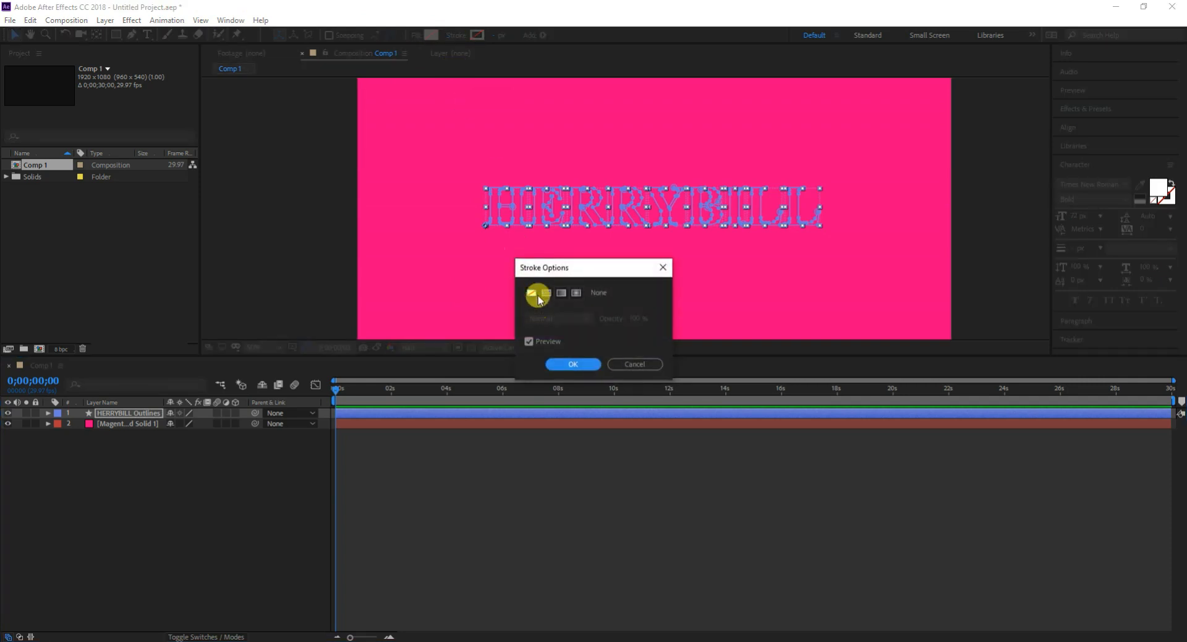
{"action": "left_click", "coordinate": [544, 294]}
{"action": "left_click", "coordinate": [572, 364]}
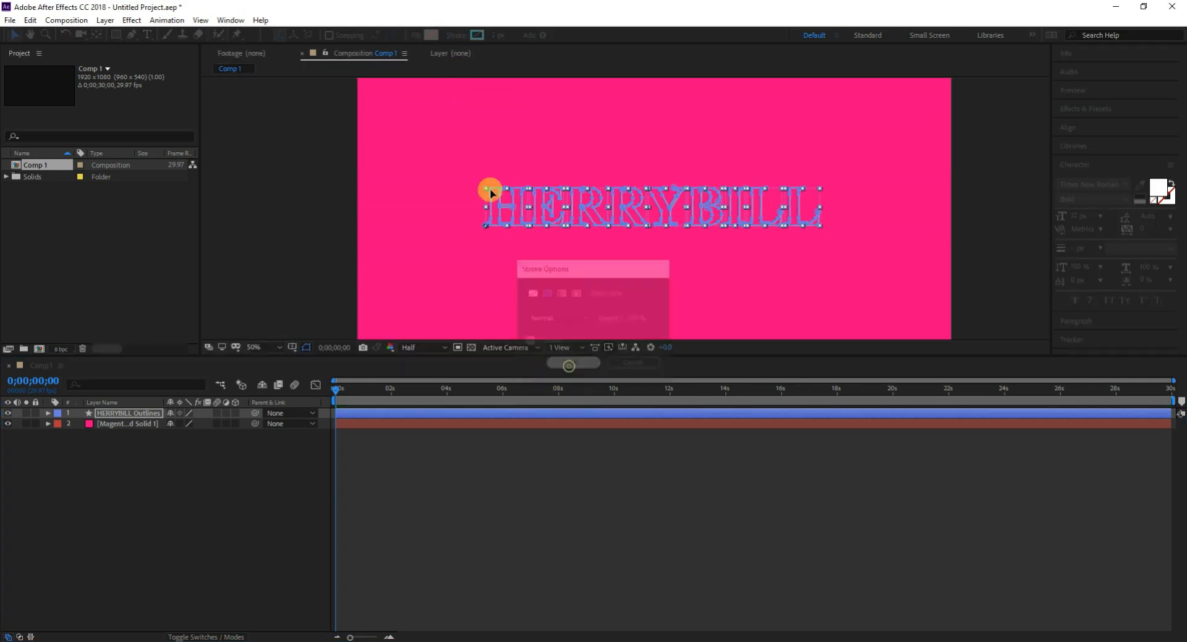
{"action": "left_click", "coordinate": [477, 34]}
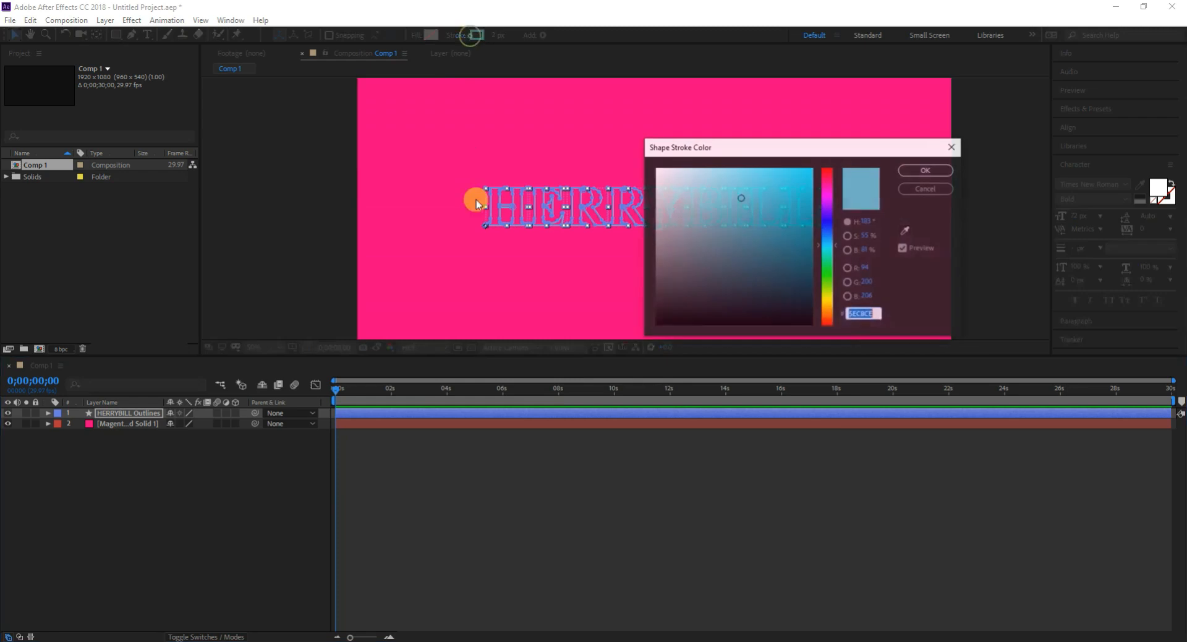
{"action": "left_click", "coordinate": [681, 212]}
{"action": "left_click", "coordinate": [926, 170]}
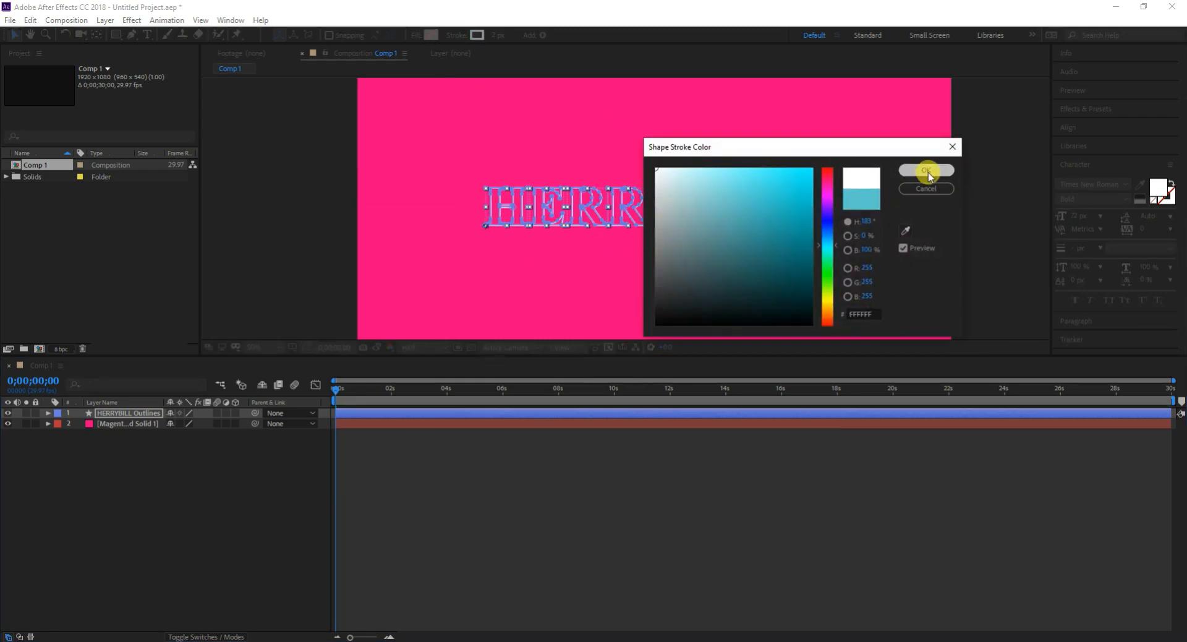
- Set the stroke width of the letter outlines to 7 px
{"action": "left_click", "coordinate": [494, 35]}
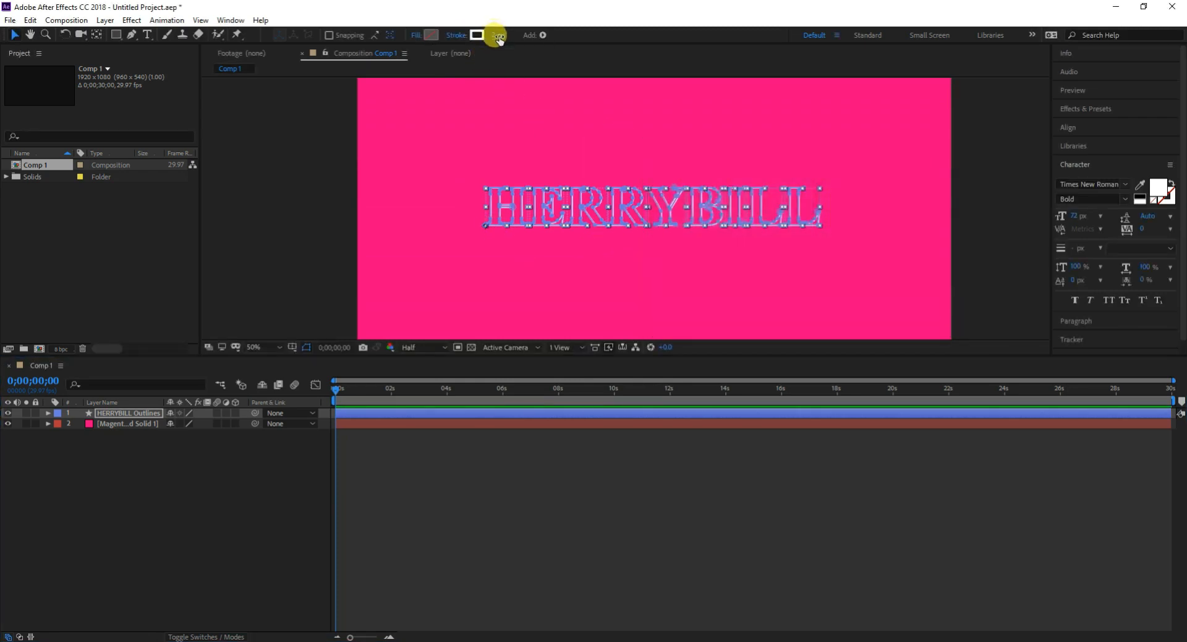
{"action": "type", "text": "7"}
{"action": "key", "text": "Return"}
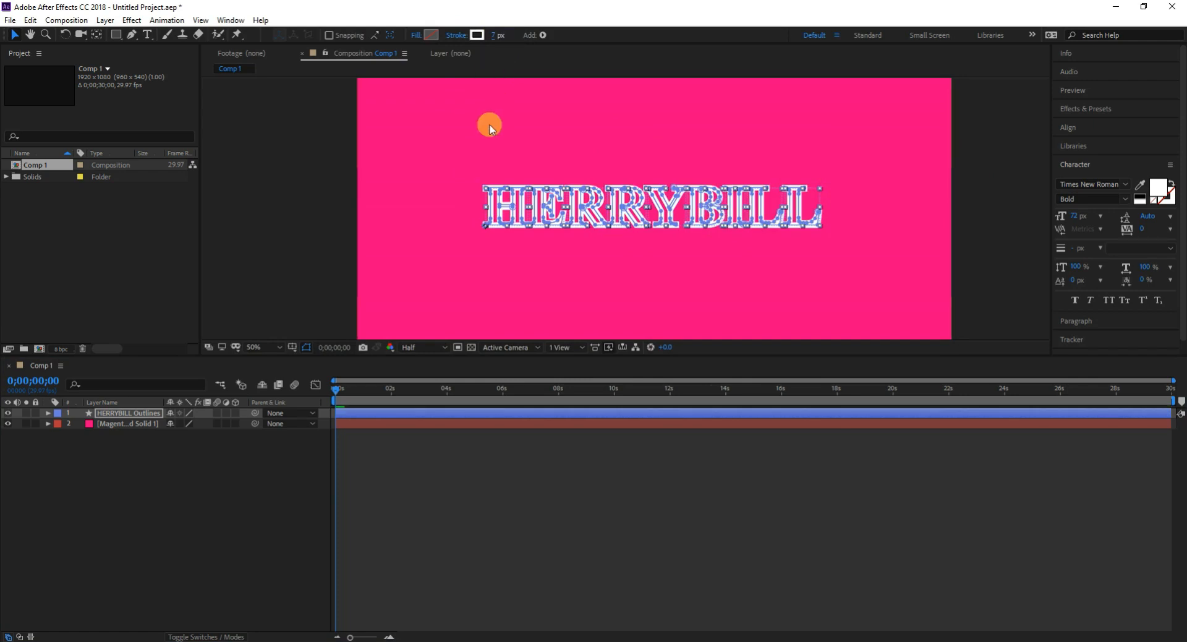
- Change the stroke width of the letter outlines to 6 px and deselect the layer
{"action": "left_click", "coordinate": [497, 35]}
{"action": "type", "text": "6"}
{"action": "key", "text": "Return"}
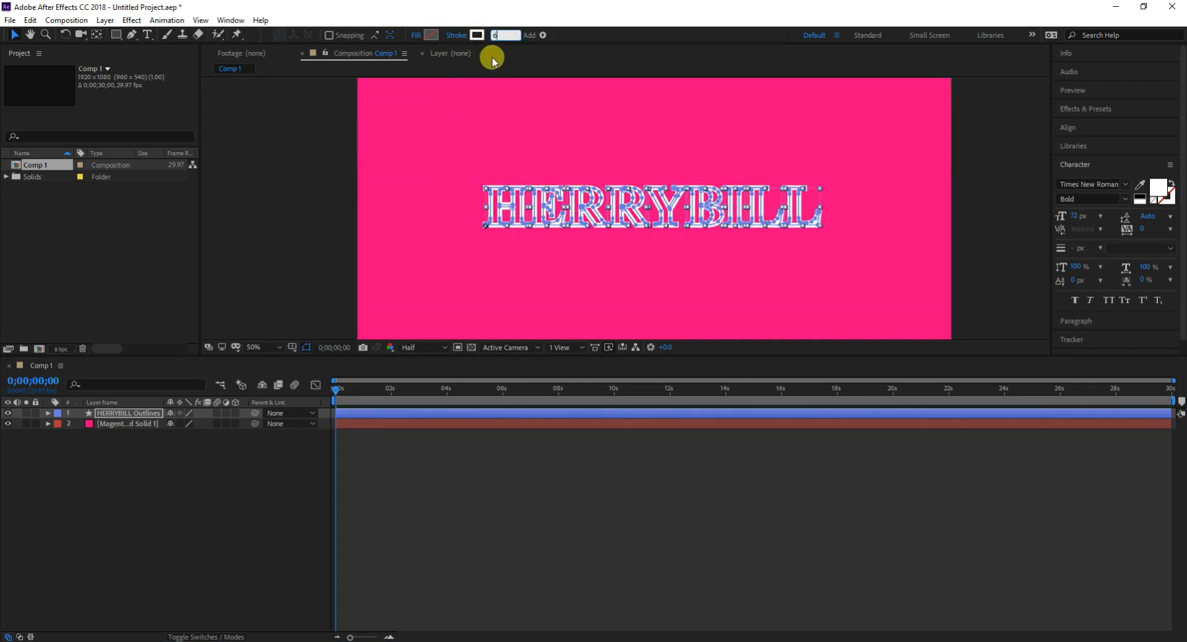
{"action": "left_click", "coordinate": [17, 499]}
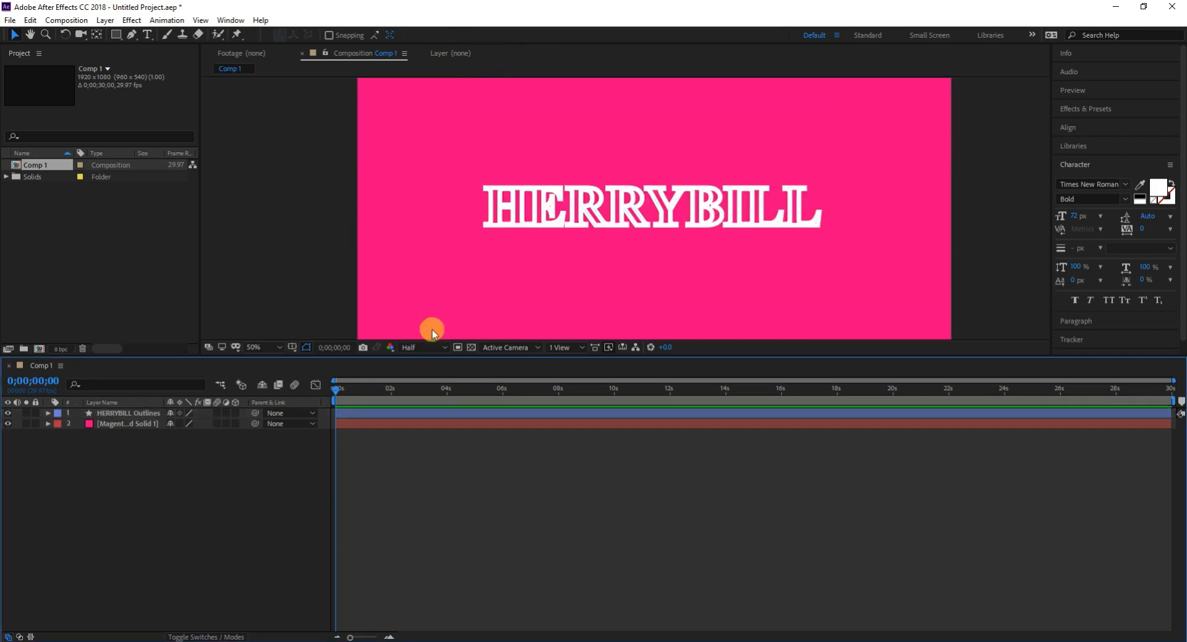
- Reduce the stroke width of the HERRYBILL letter outlines to 4 px and deselect the layer
{"action": "left_click", "coordinate": [535, 210]}
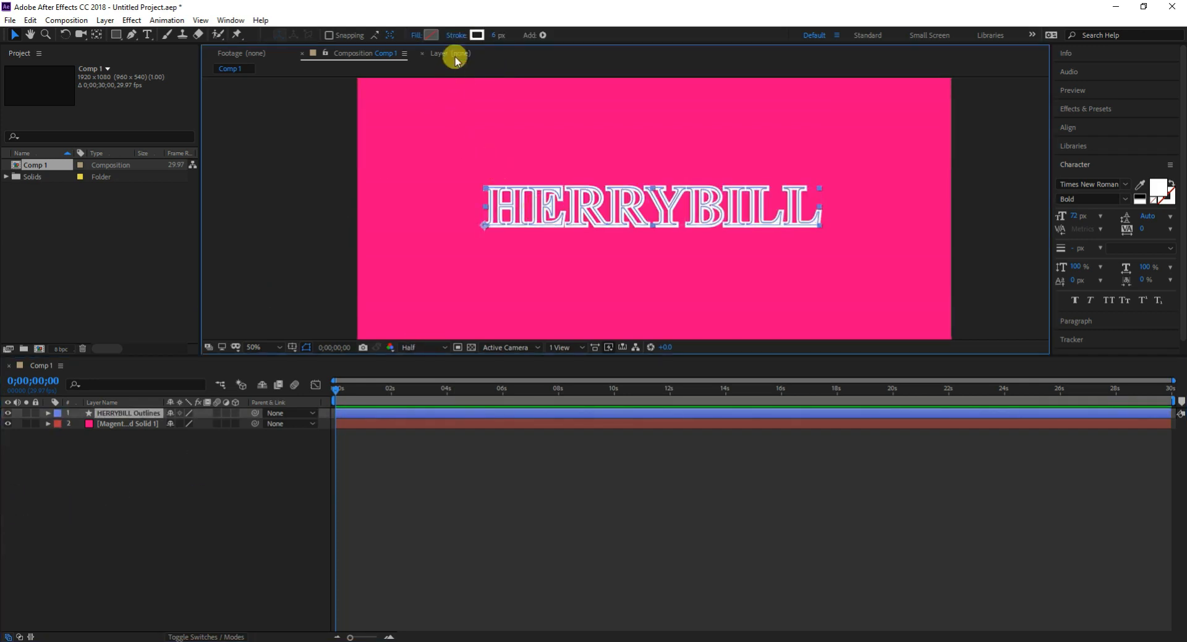
{"action": "left_click_drag", "start_coordinate": [493, 36], "coordinate": [491, 37]}
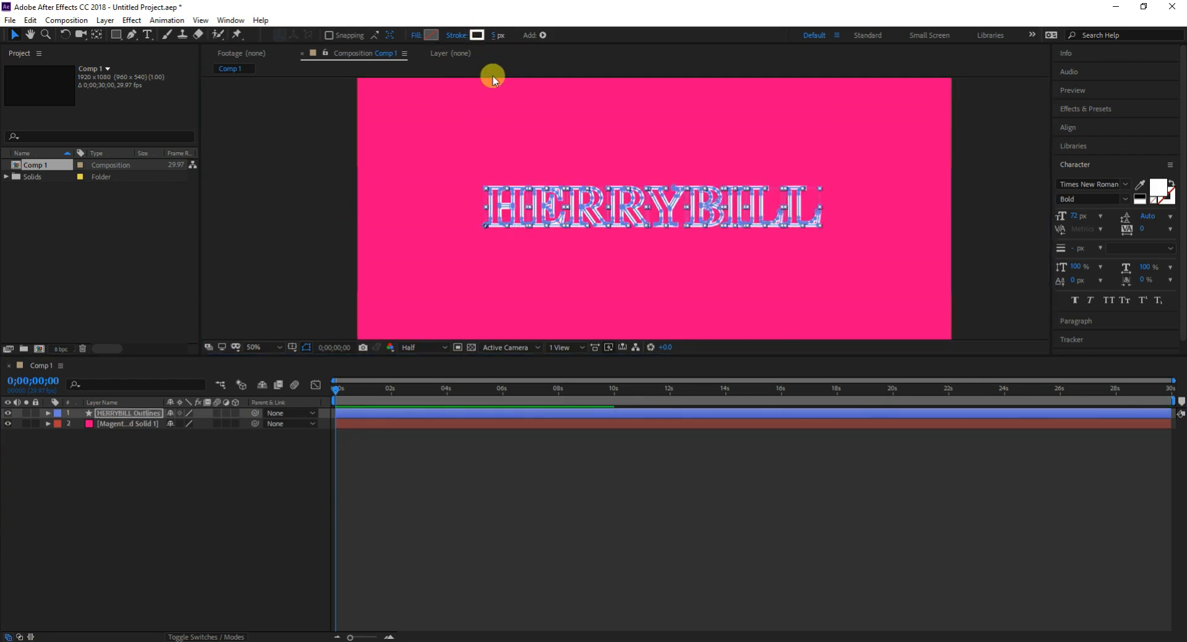
{"action": "left_click", "coordinate": [496, 35]}
{"action": "type", "text": "4"}
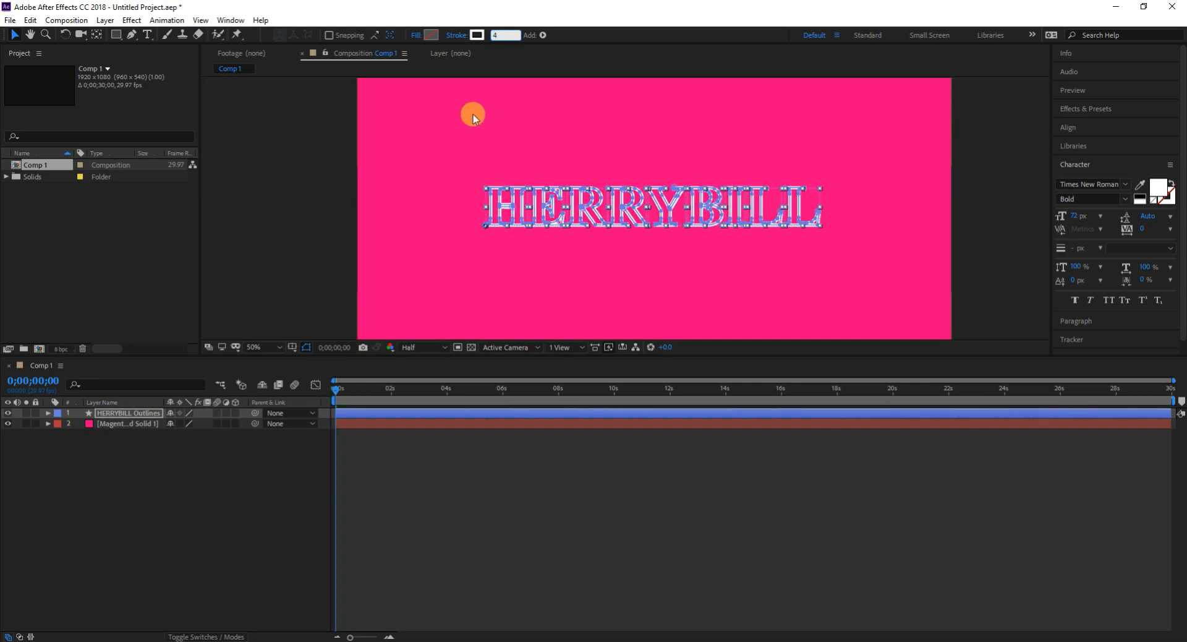
{"action": "left_click", "coordinate": [512, 517]}
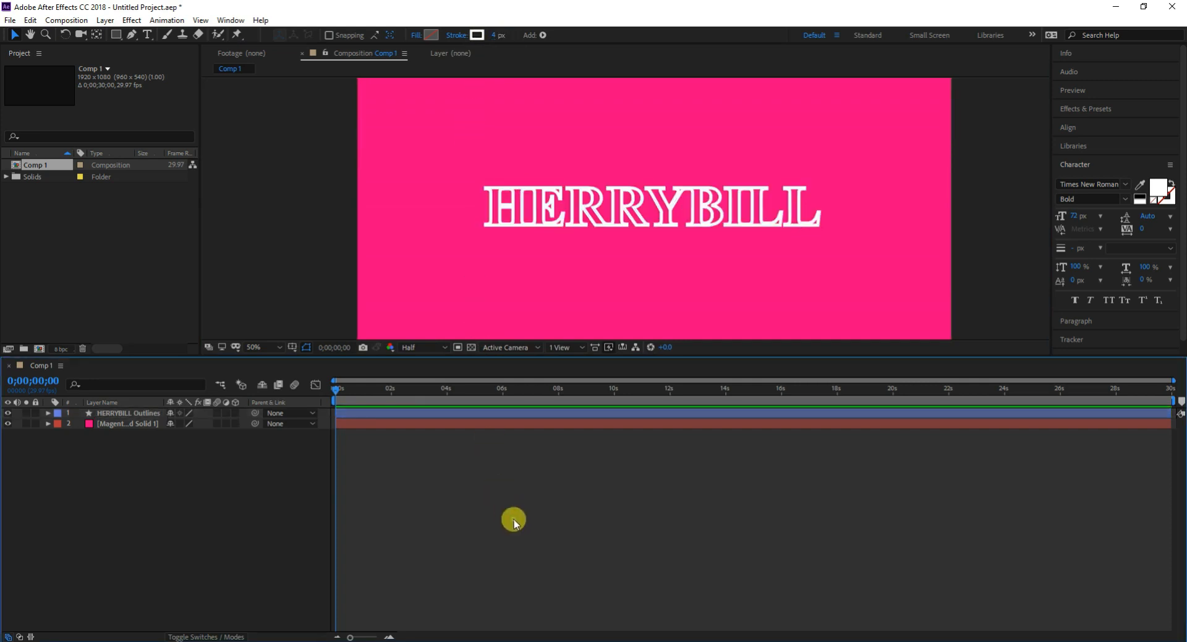
- Add a Trim Paths operator to the contents of the HERRYBILL Outlines layer
{"action": "scroll", "coordinate": [676, 191], "scroll_direction": "up", "scroll_amount": 2}
{"action": "scroll", "coordinate": [684, 198], "scroll_direction": "down", "scroll_amount": 2}
{"action": "scroll", "coordinate": [672, 187], "scroll_direction": "up", "scroll_amount": 2}
{"action": "scroll", "coordinate": [602, 206], "scroll_direction": "down", "scroll_amount": 2}
{"action": "left_click", "coordinate": [119, 414]}
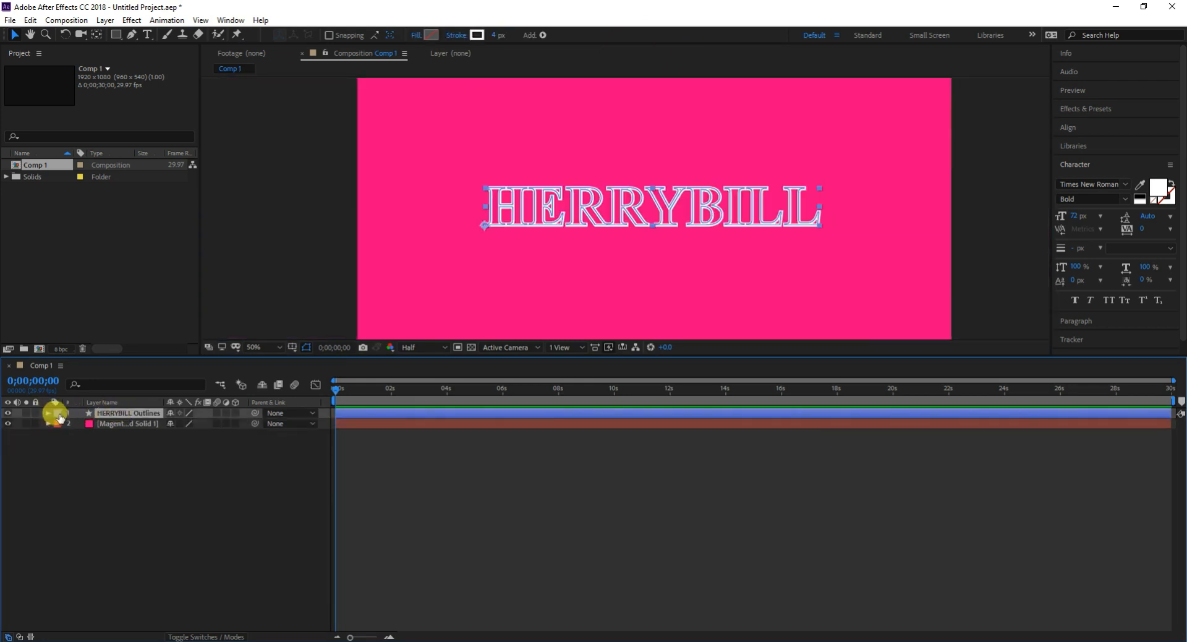
{"action": "left_click", "coordinate": [48, 414]}
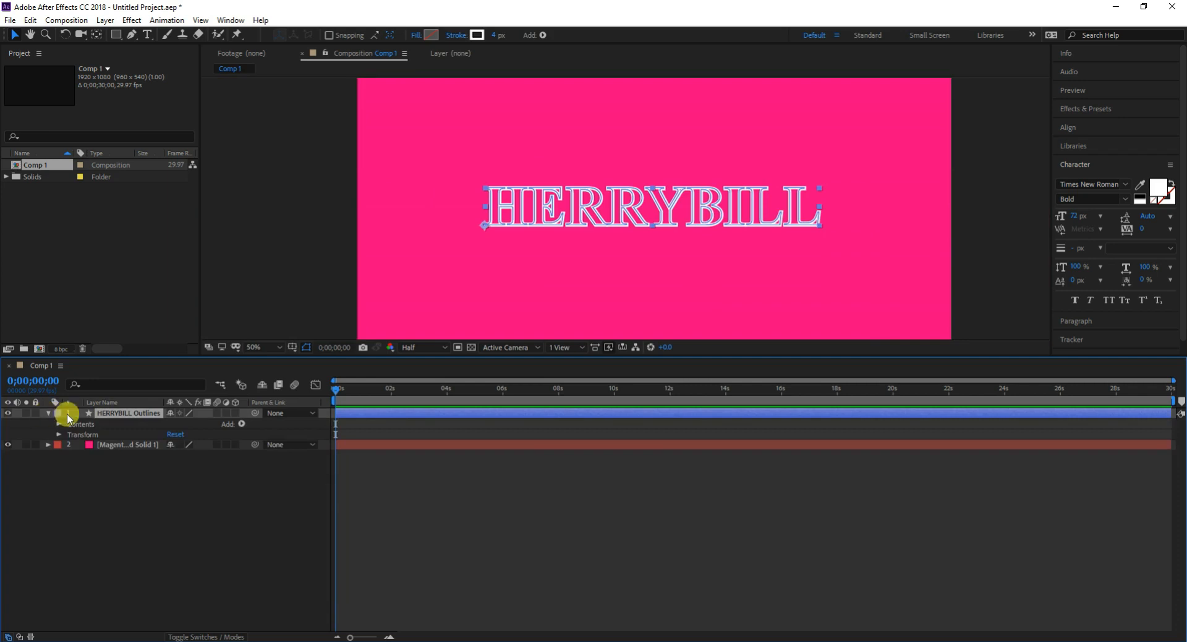
{"action": "left_click", "coordinate": [242, 424]}
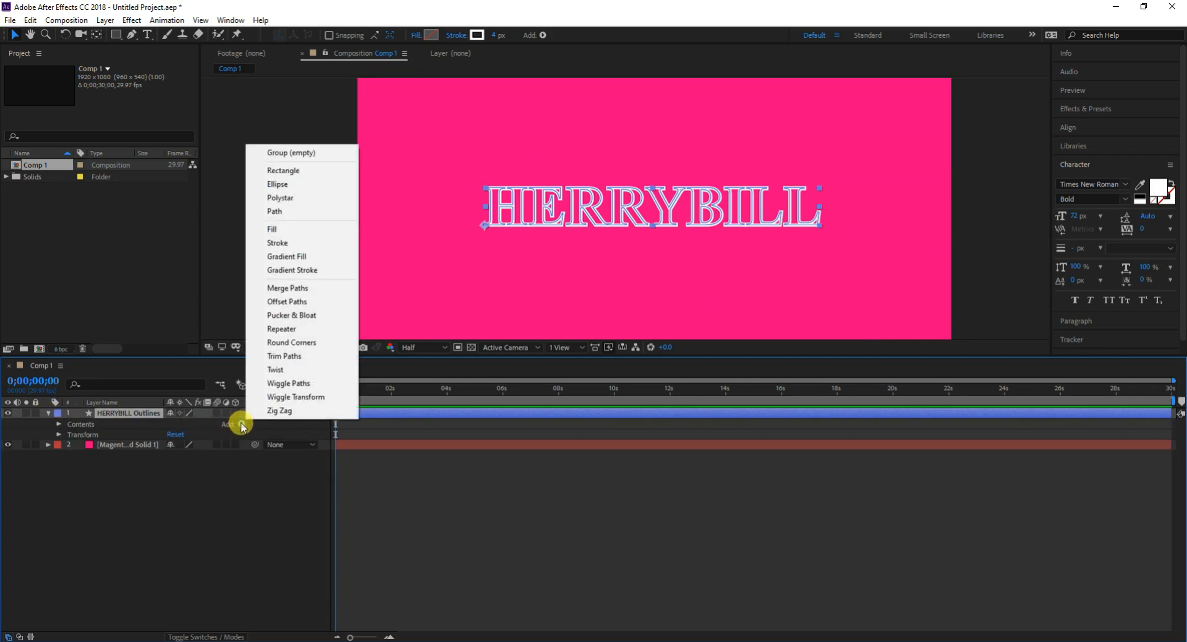
{"action": "left_click", "coordinate": [292, 356]}
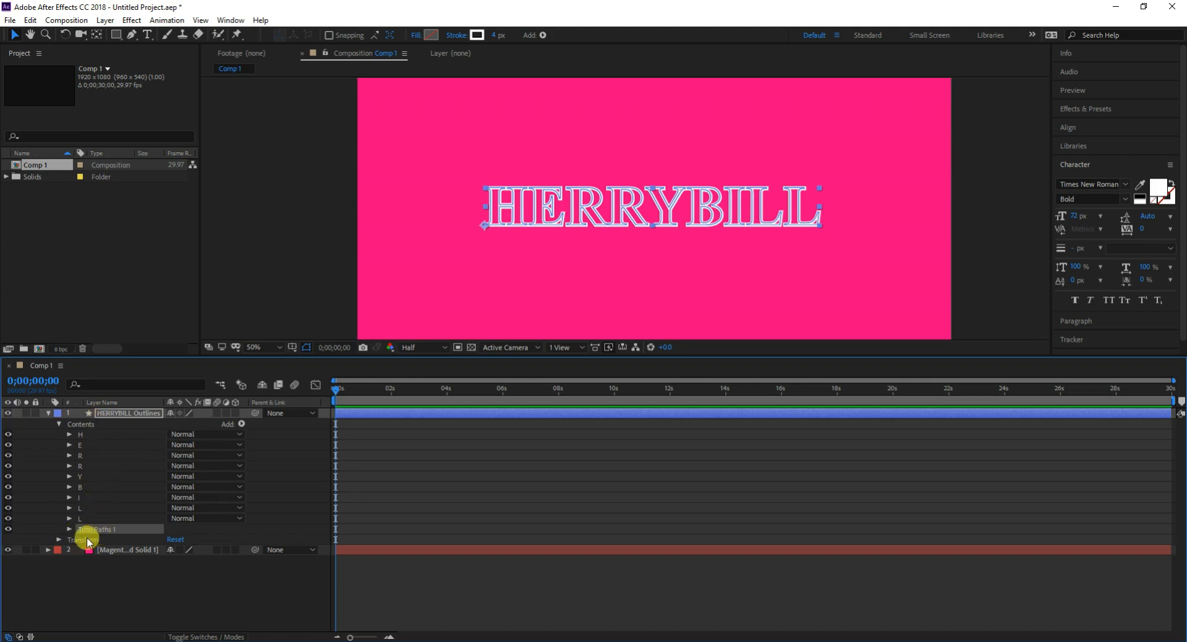
{"action": "left_click", "coordinate": [51, 544]}
{"action": "left_click", "coordinate": [59, 541]}
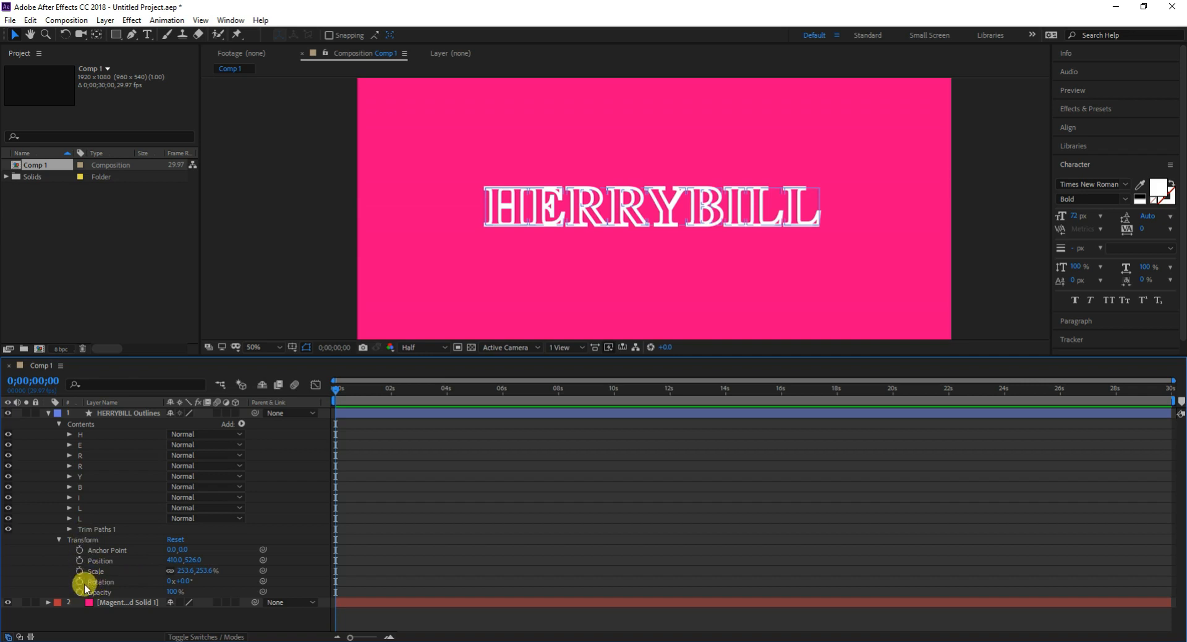
{"action": "left_click", "coordinate": [59, 540]}
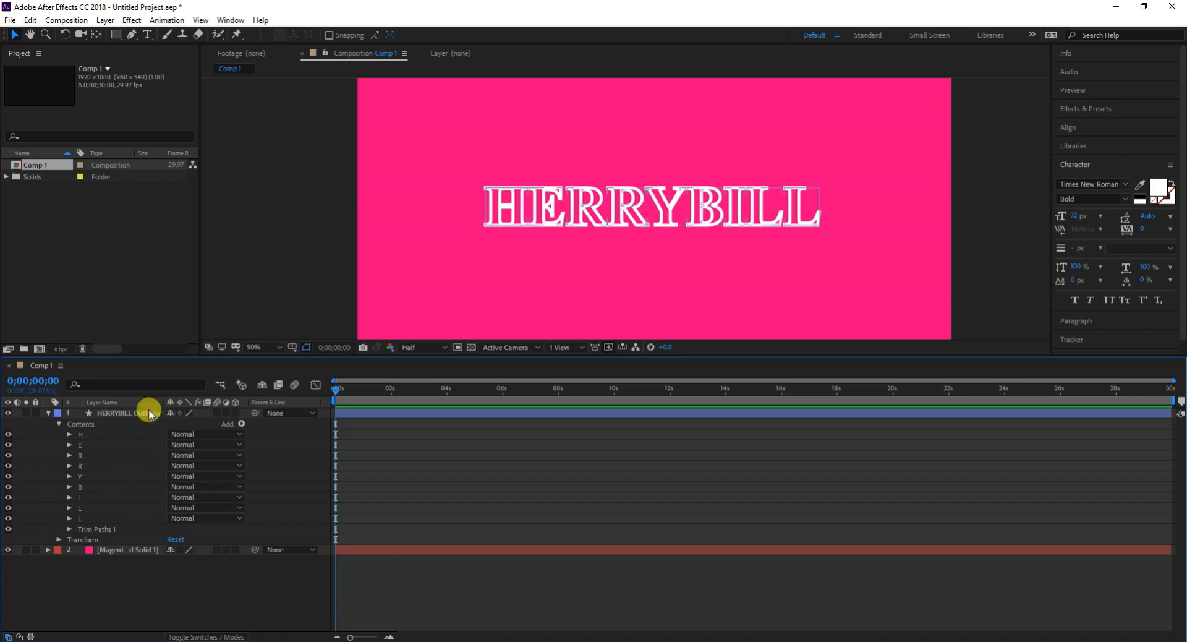
{"action": "left_click", "coordinate": [241, 425]}
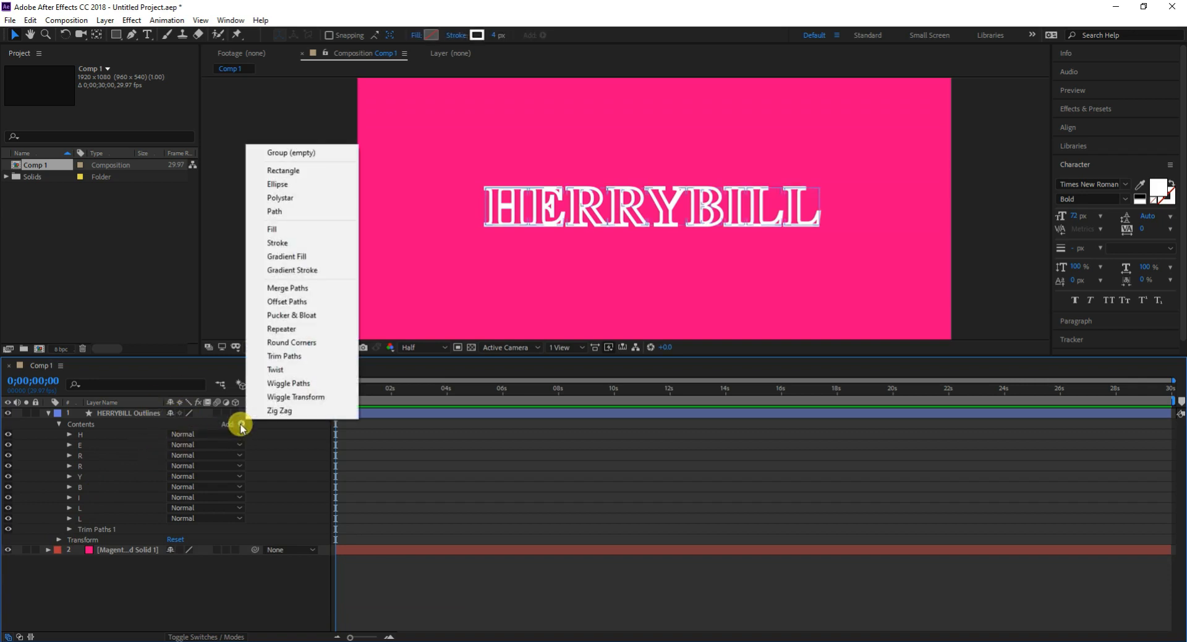
{"action": "left_click", "coordinate": [241, 425]}
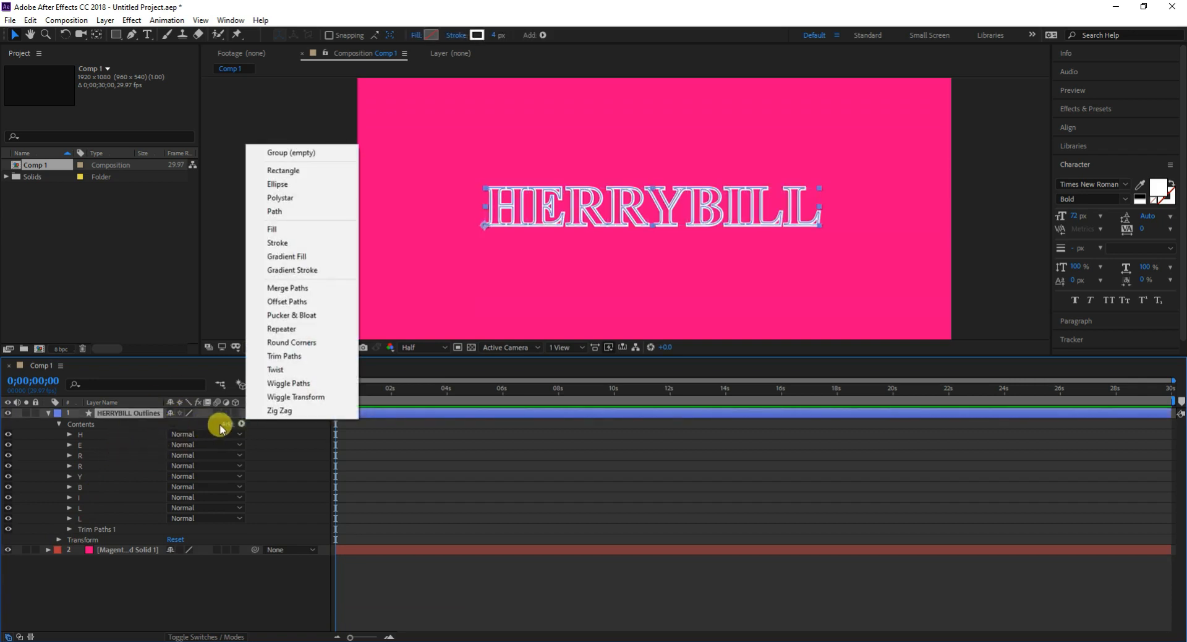
{"action": "left_click", "coordinate": [236, 425]}
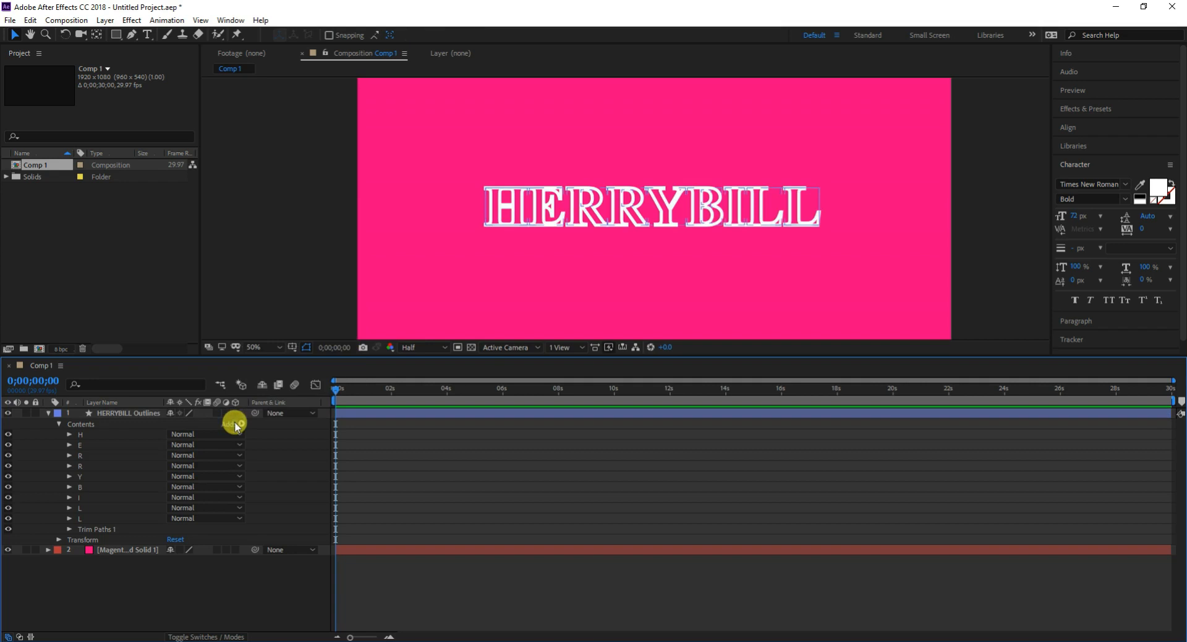
- Keyframe the Trim Paths End value of the HERRYBILL Outlines layer at 0% on the first frame
{"action": "left_click", "coordinate": [133, 414]}
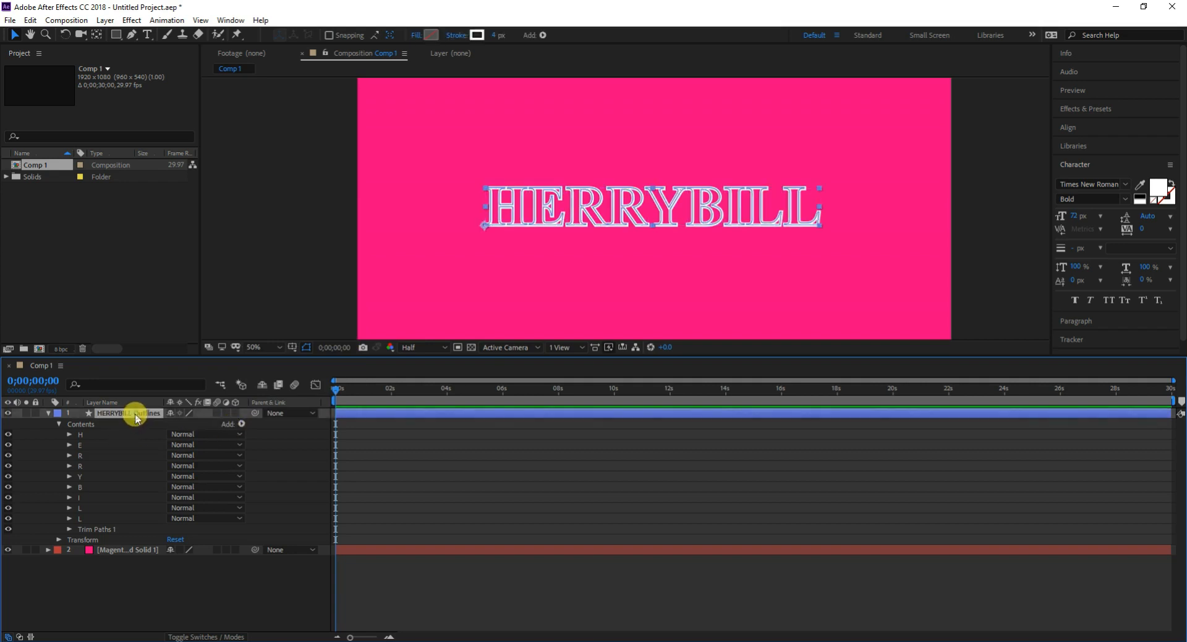
{"action": "left_click", "coordinate": [70, 528]}
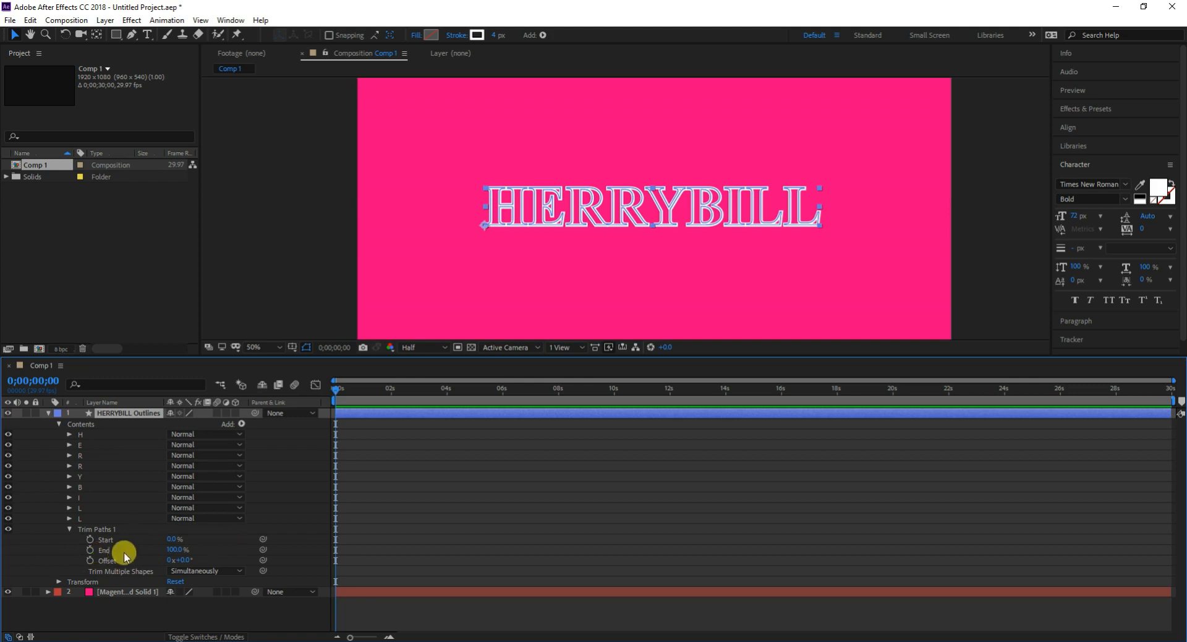
{"action": "left_click", "coordinate": [90, 549]}
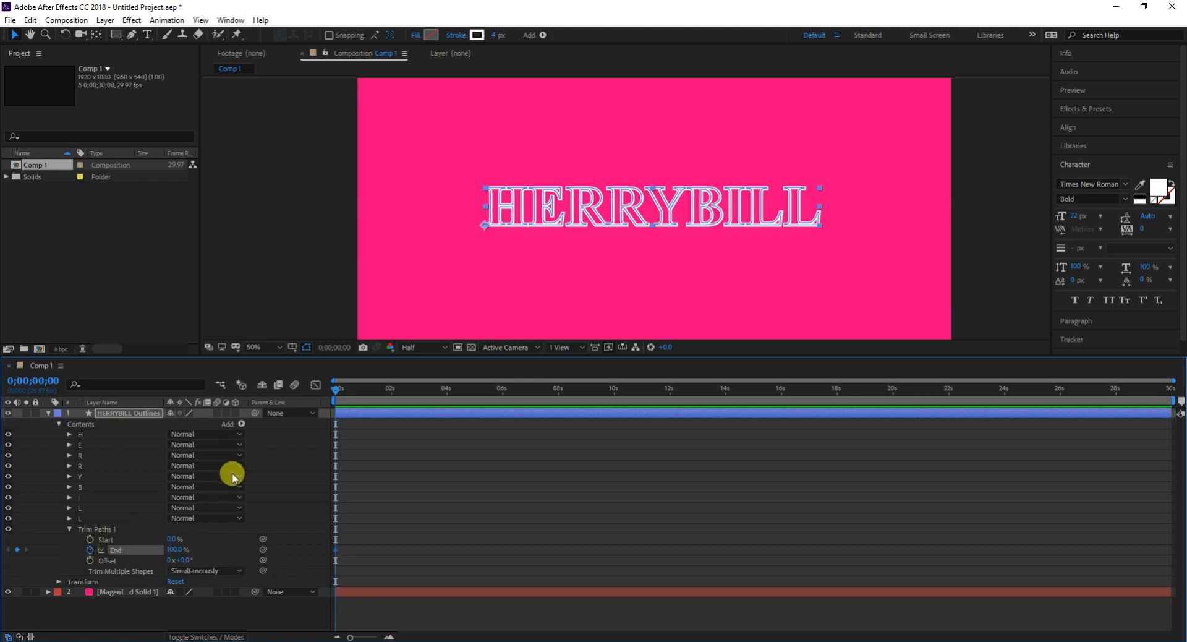
{"action": "left_click_drag", "start_coordinate": [336, 391], "coordinate": [408, 386]}
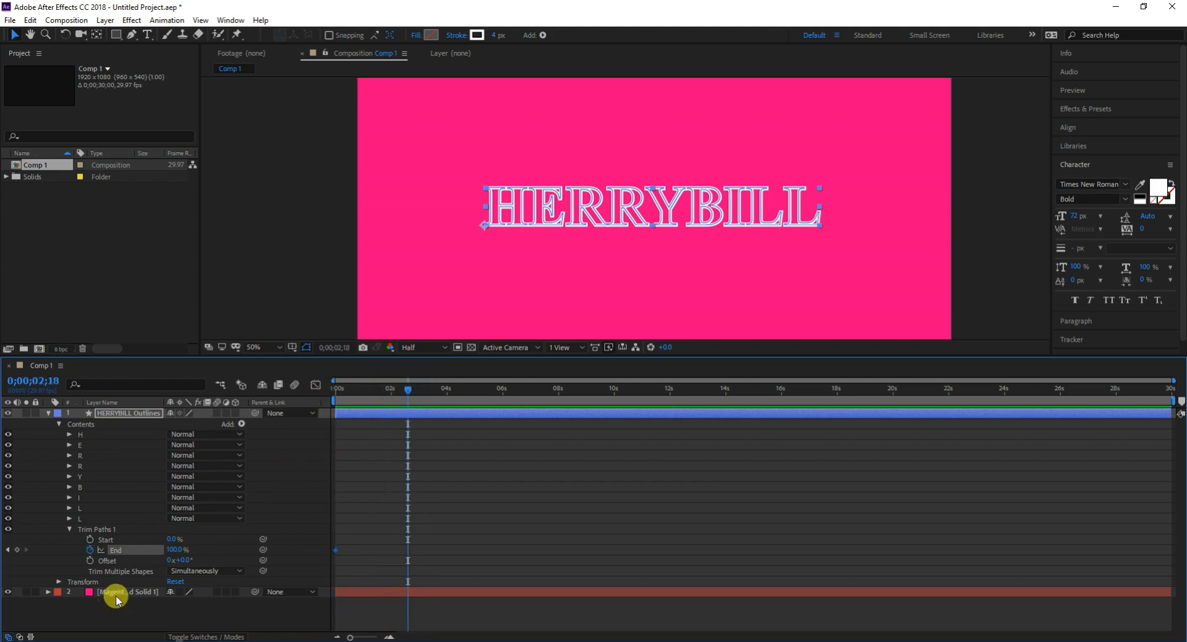
{"action": "key", "text": "Home"}
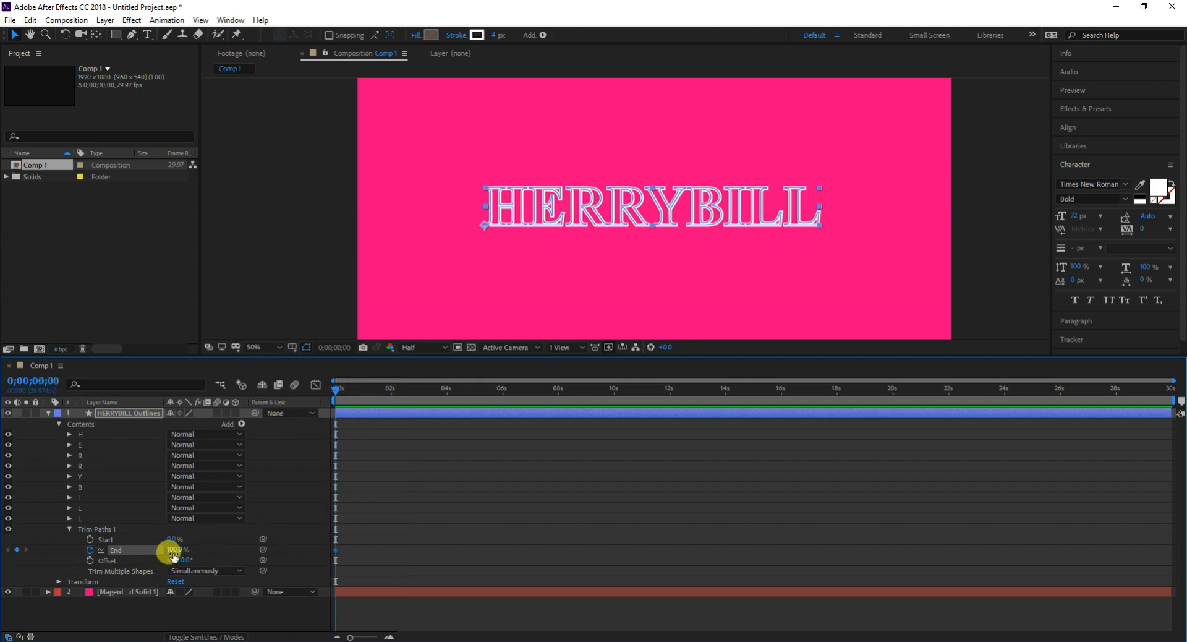
{"action": "left_click_drag", "start_coordinate": [172, 552], "coordinate": [28, 552]}
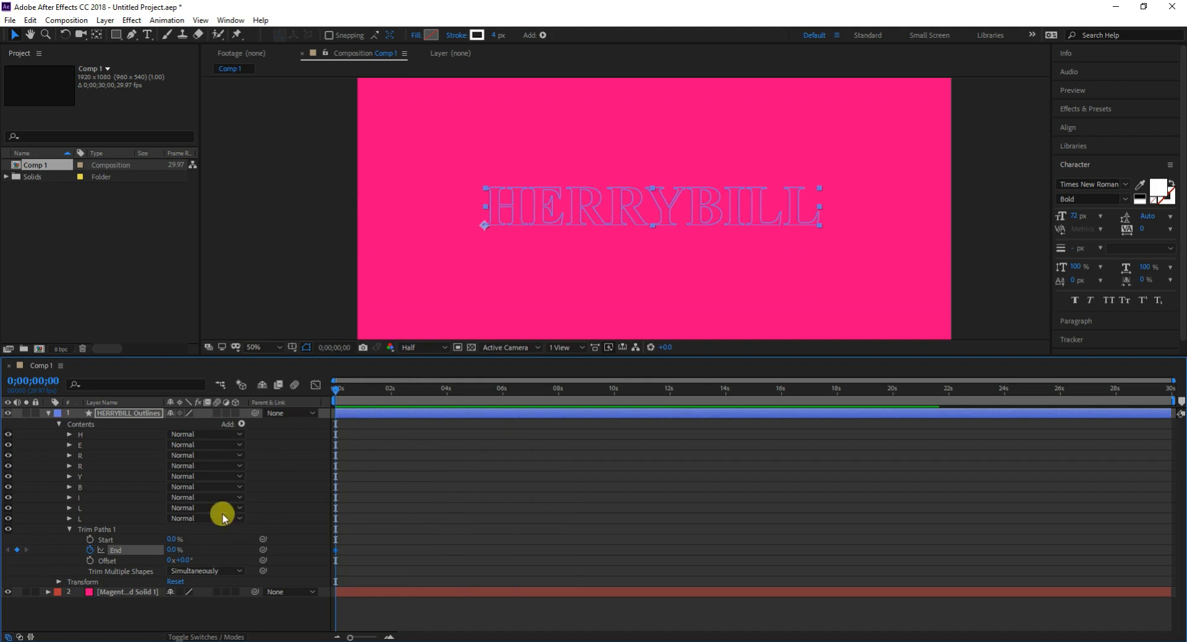
- Add a Trim Paths End keyframe of 100% at 0;00;03;08
{"action": "left_click_drag", "start_coordinate": [340, 393], "coordinate": [426, 393]}
{"action": "left_click", "coordinate": [172, 551]}
{"action": "left_click_drag", "start_coordinate": [172, 550], "coordinate": [344, 537]}
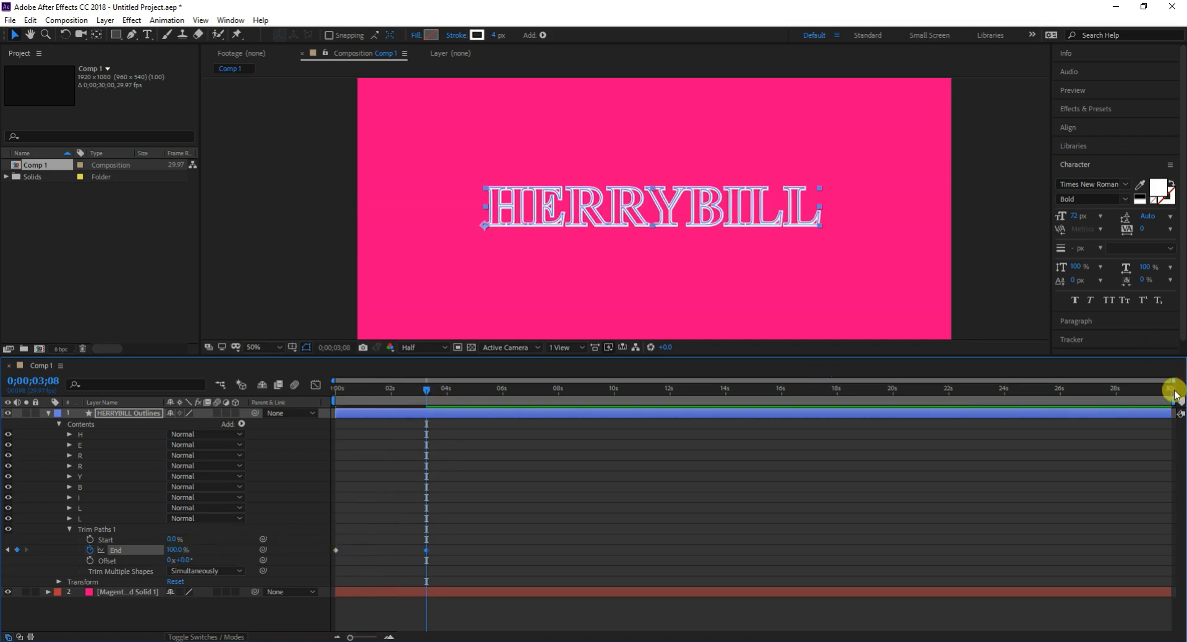
- Shorten the work area to about the first 4 seconds and preview the outline animation from the start
{"action": "left_click_drag", "start_coordinate": [1171, 382], "coordinate": [445, 442]}
{"action": "left_click_drag", "start_coordinate": [425, 391], "coordinate": [217, 429]}
{"action": "key", "text": "space"}
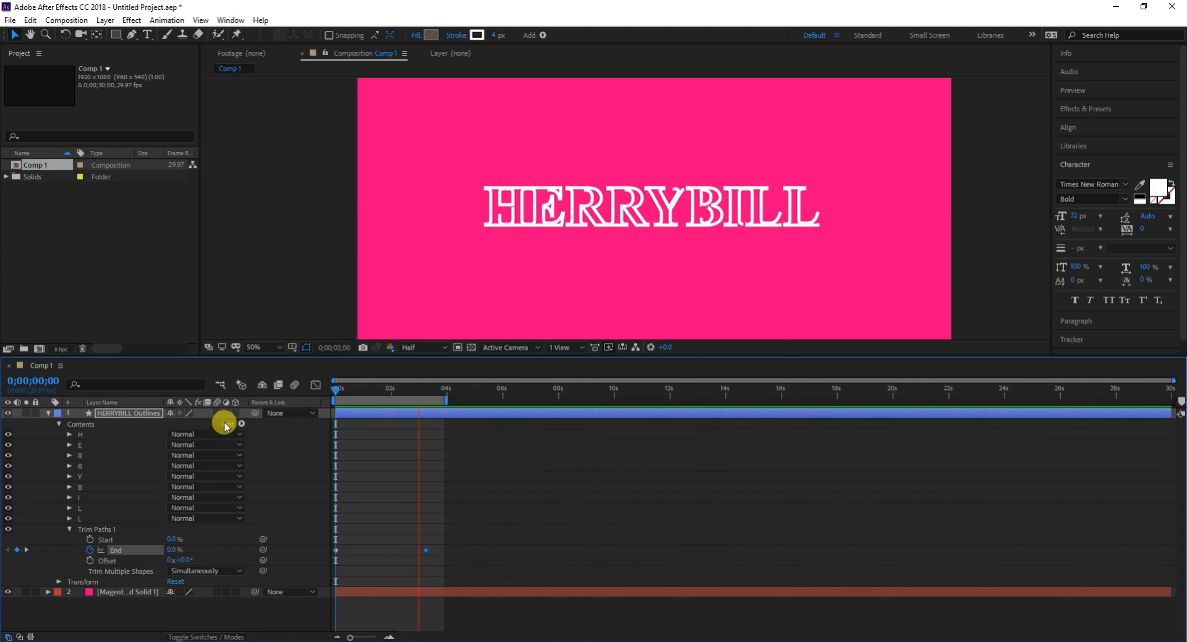
{"action": "key", "text": "space"}
{"action": "key", "text": "space"}
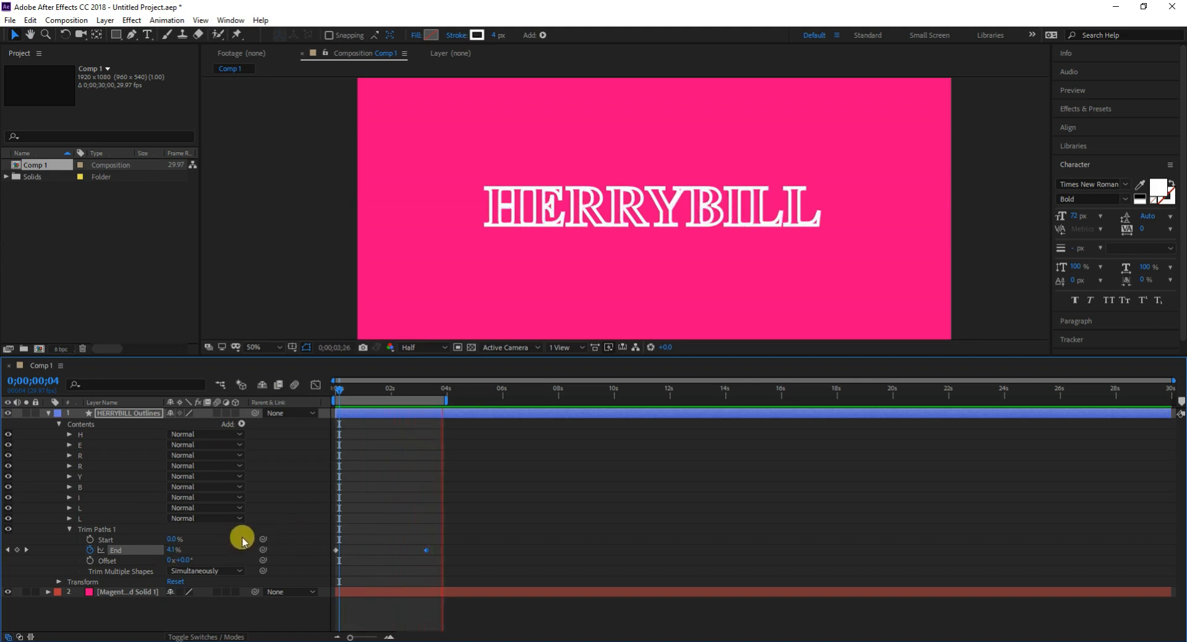
{"action": "key", "text": "space"}
- Try a different Trim Paths End value at 0;00;00;19, undo it, and replay the animation
{"action": "left_click_drag", "start_coordinate": [173, 550], "coordinate": [242, 536]}
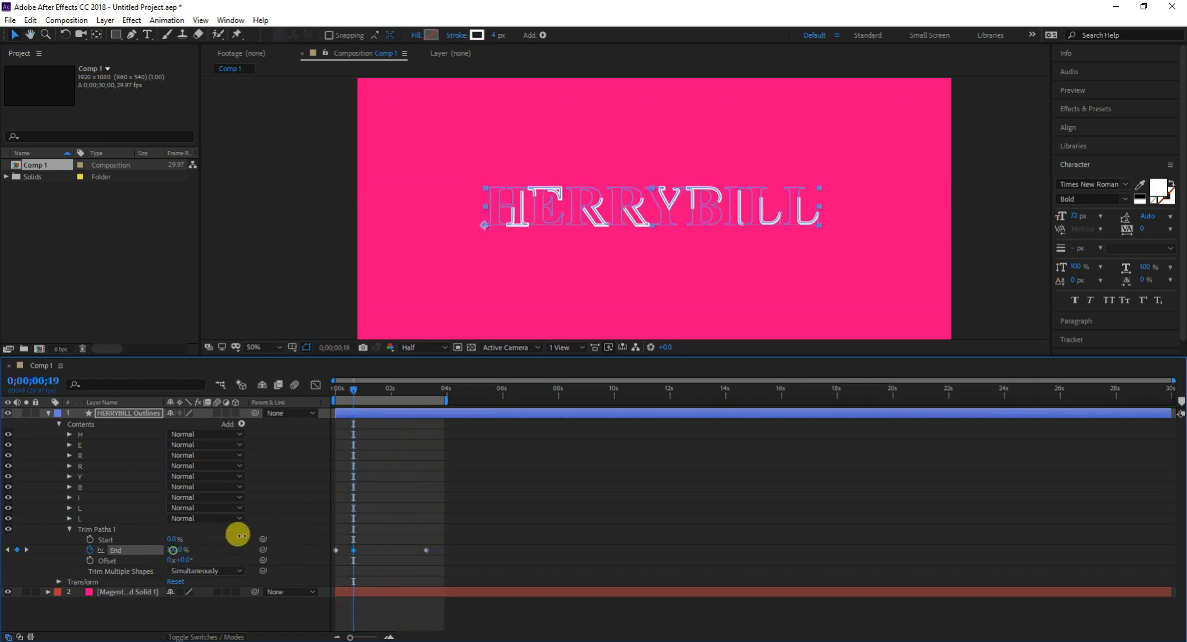
{"action": "key", "text": "ctrl+z"}
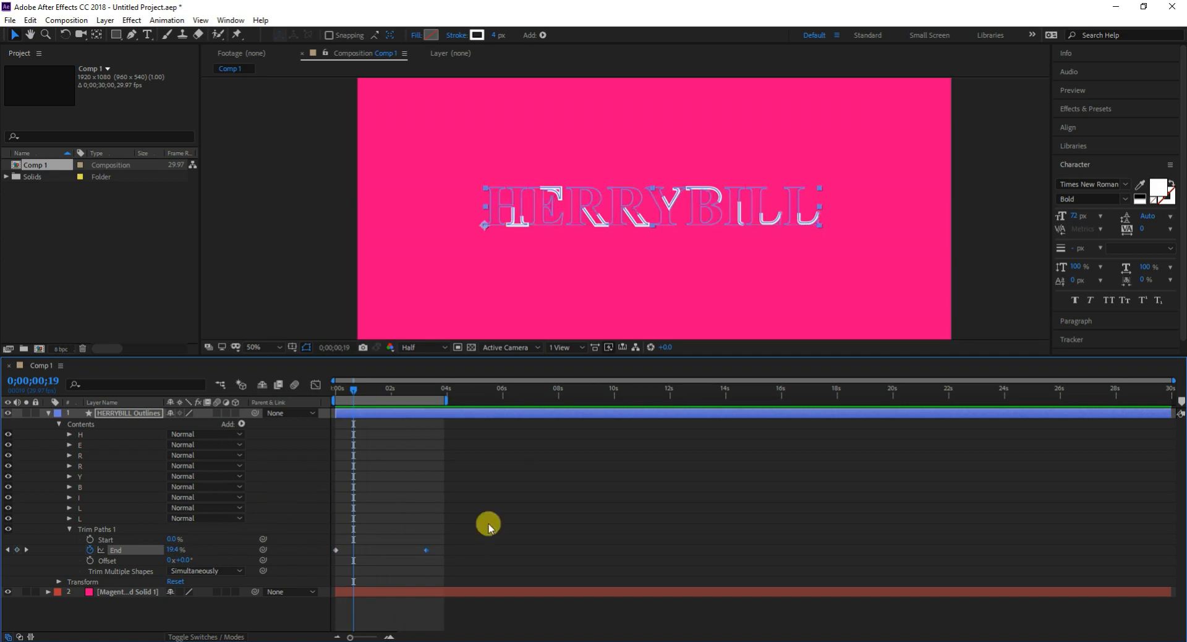
{"action": "key", "text": "space"}
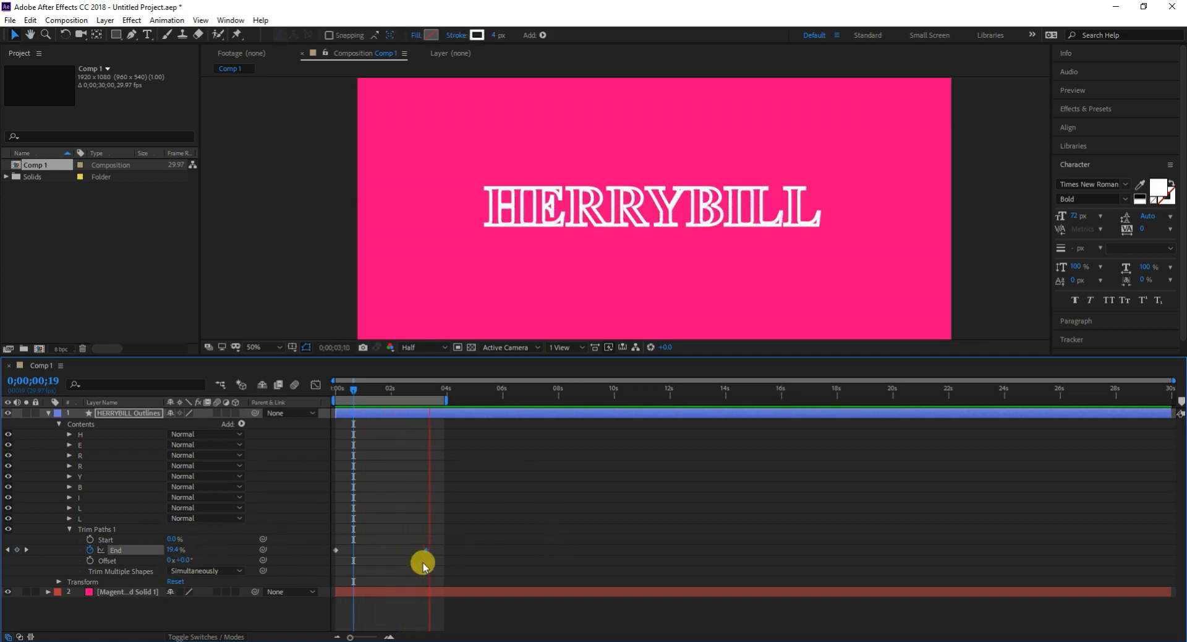
{"action": "key", "text": "space"}
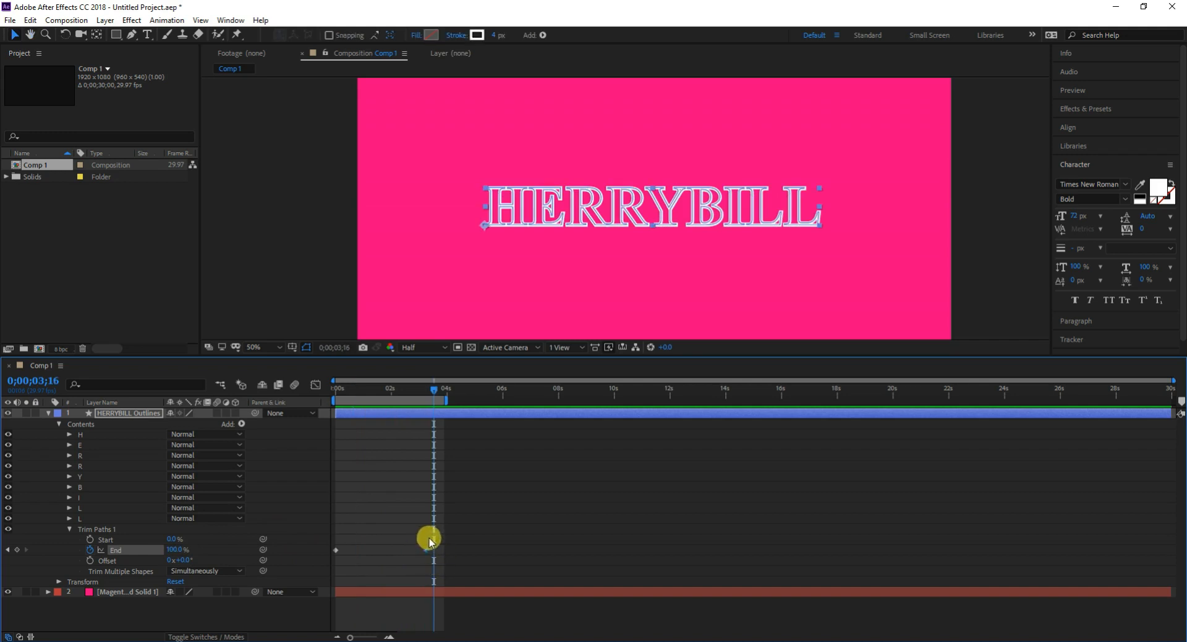
- Keyframe the Trim Paths Offset on the first frame at 1 full revolution
{"action": "key", "text": "Home"}
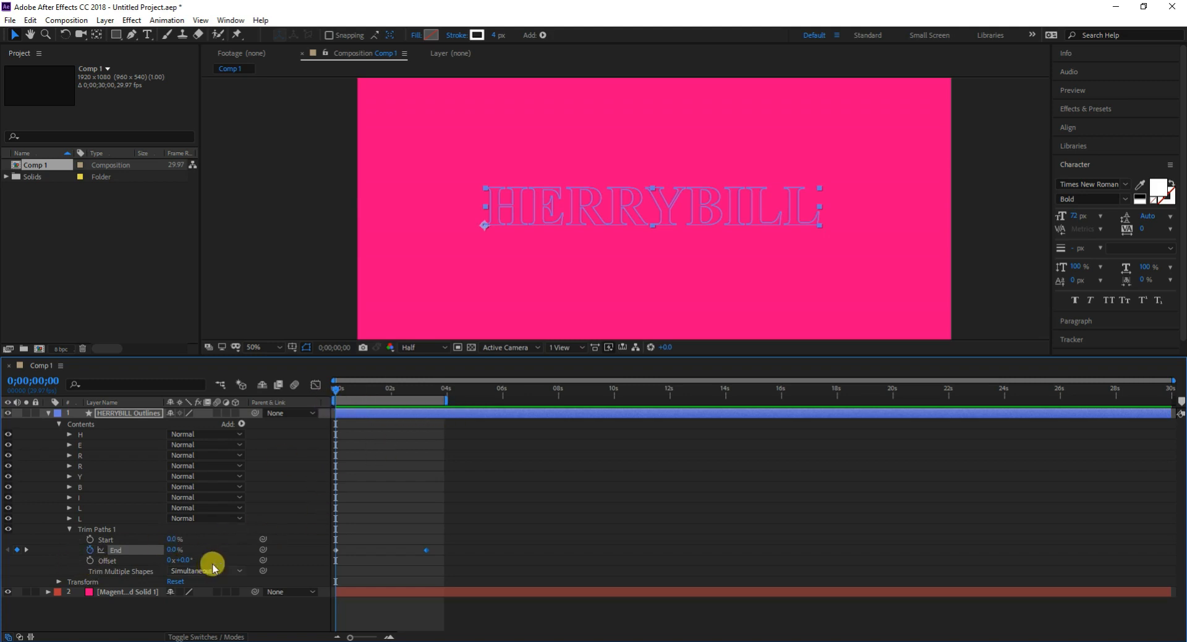
{"action": "left_click", "coordinate": [90, 560]}
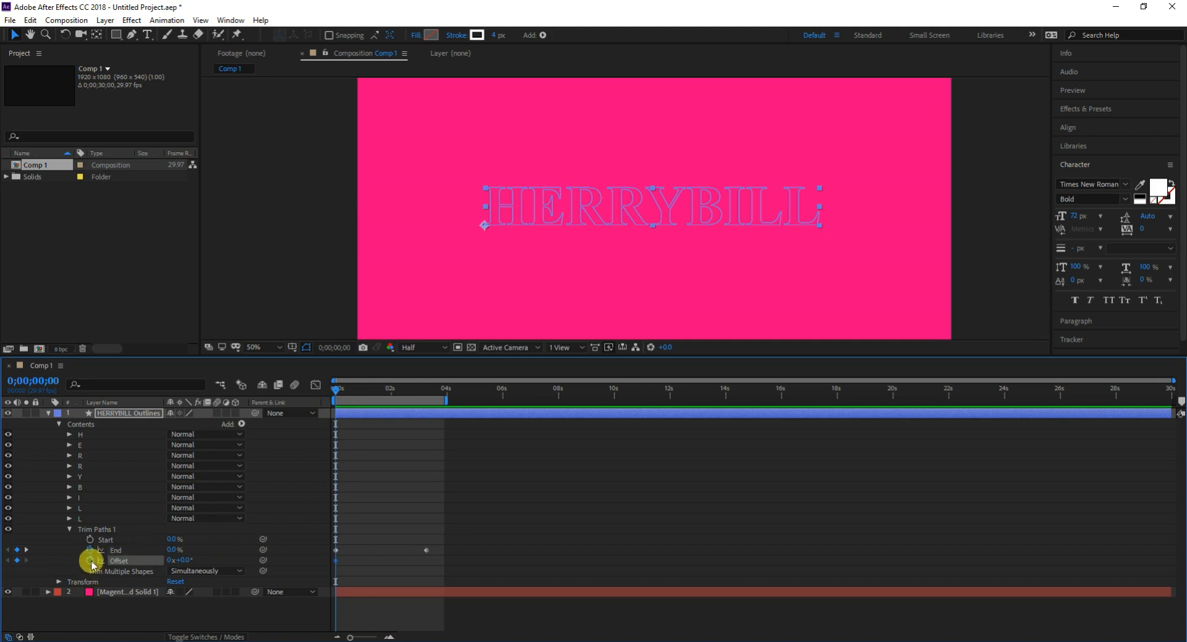
{"action": "left_click", "coordinate": [170, 560]}
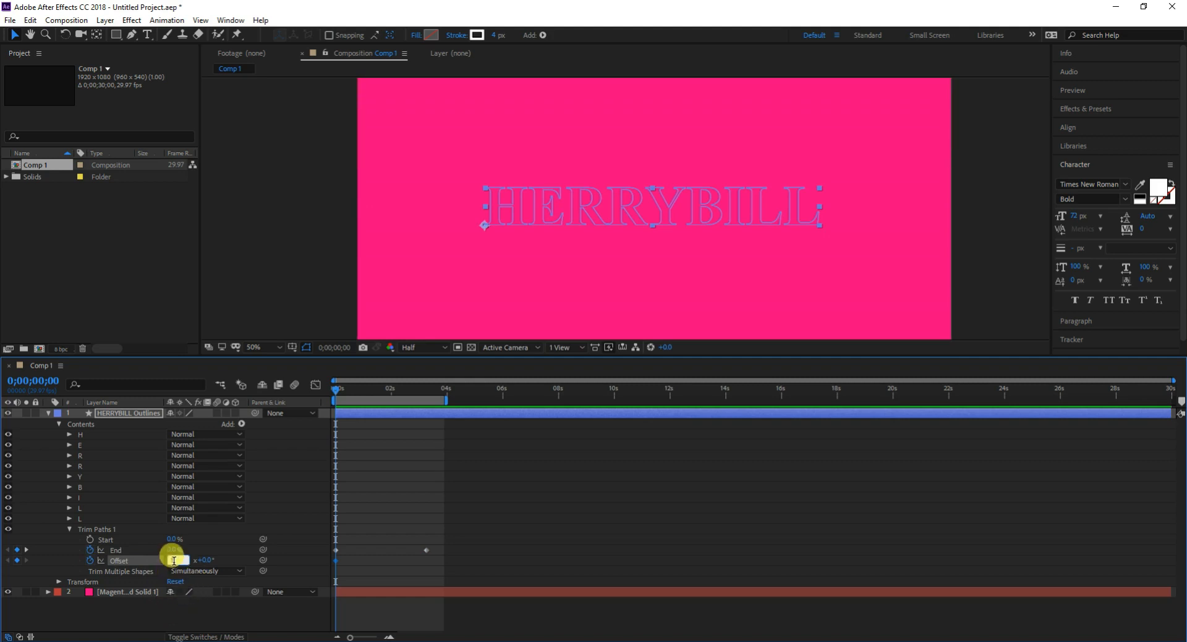
{"action": "type", "text": "1"}
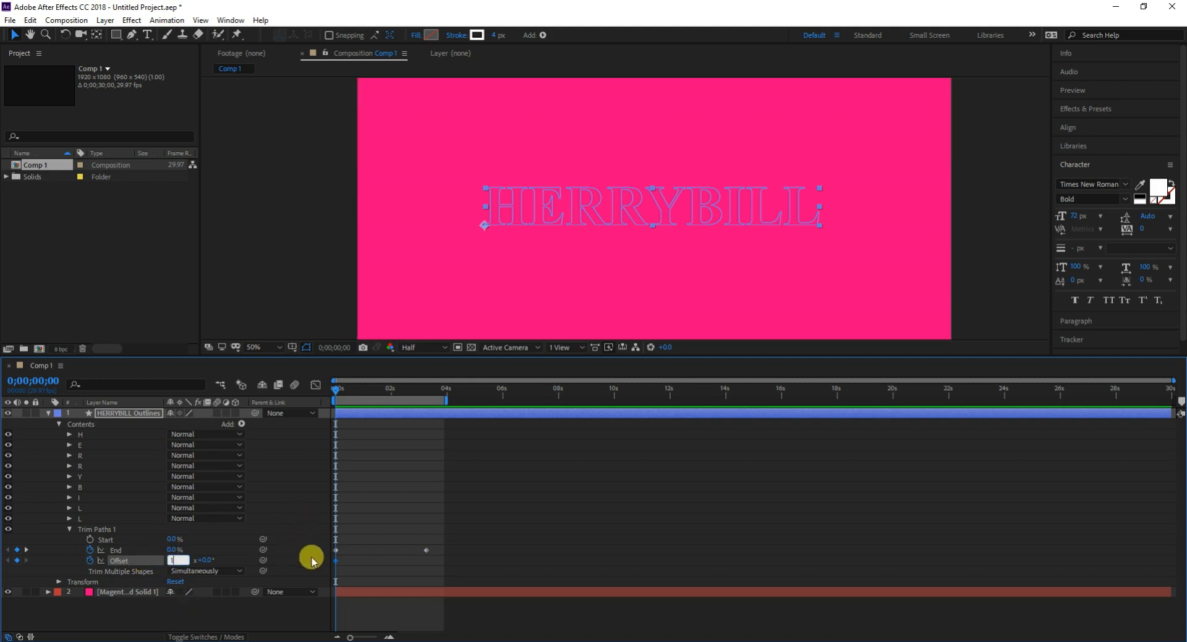
- Set the Trim Paths End keyframe on the first frame to 50%
{"action": "left_click", "coordinate": [336, 550]}
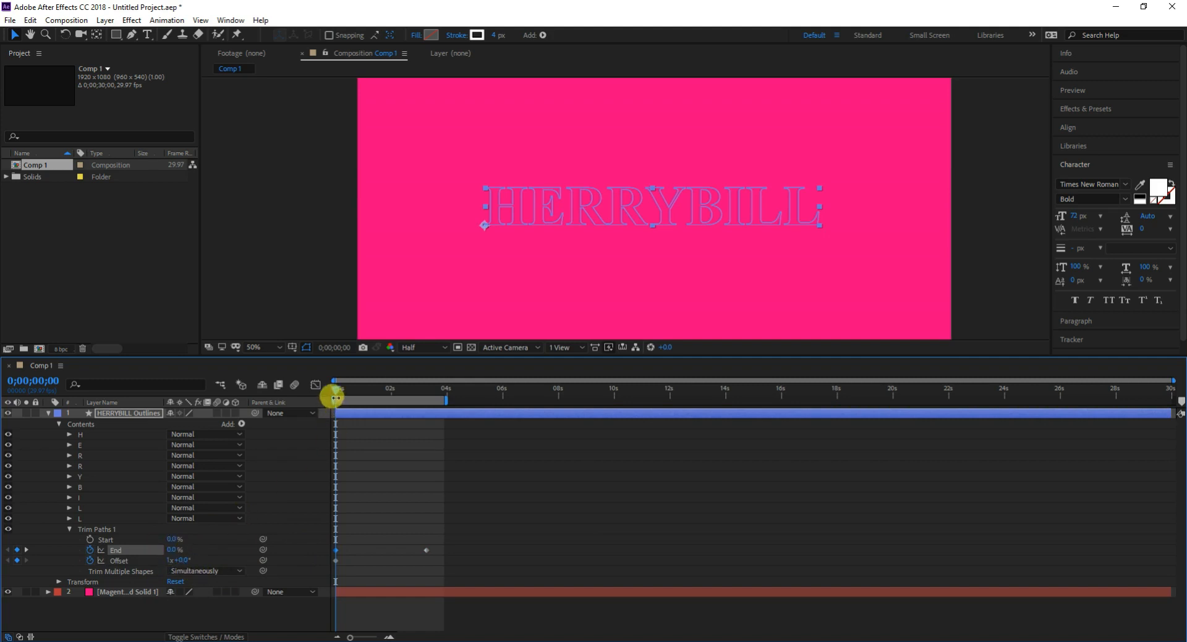
{"action": "left_click", "coordinate": [174, 551]}
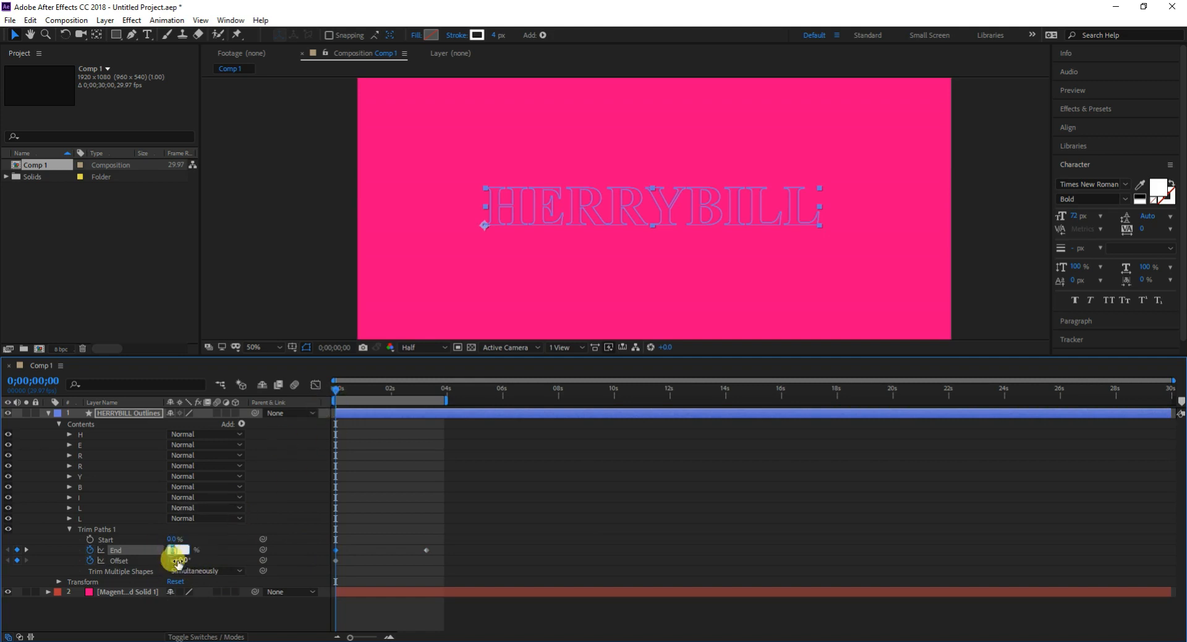
{"action": "type", "text": "50"}
{"action": "key", "text": "Return"}
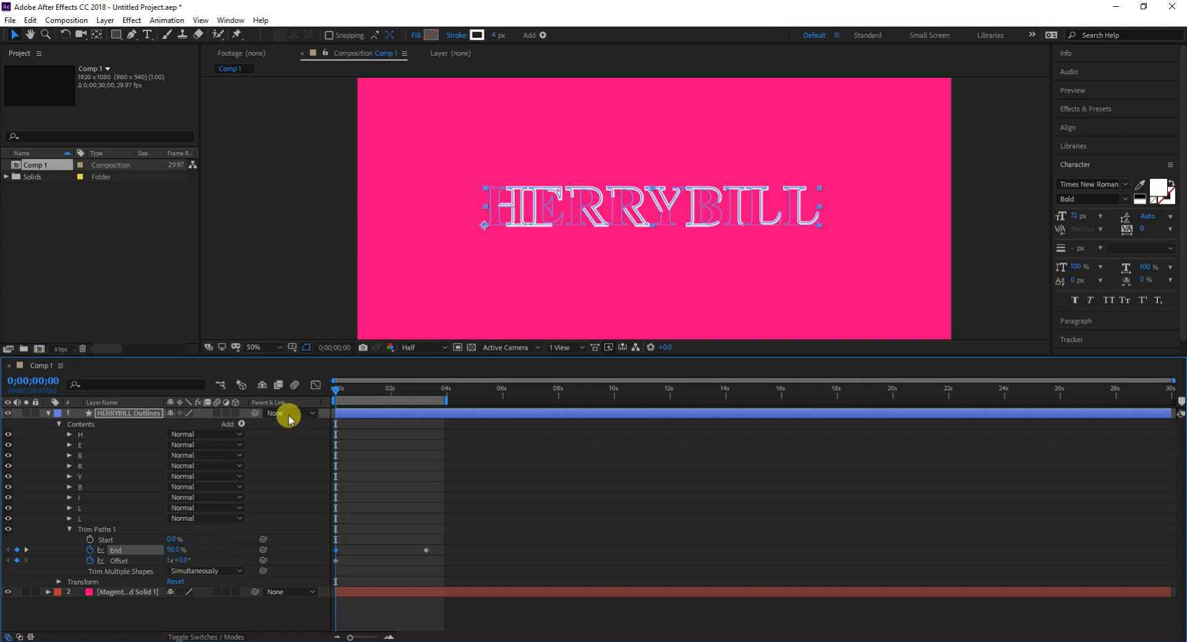
- Preview the animation and move the 100% Trim Paths End keyframe earlier, to about 1.3 seconds
{"action": "key", "text": "space"}
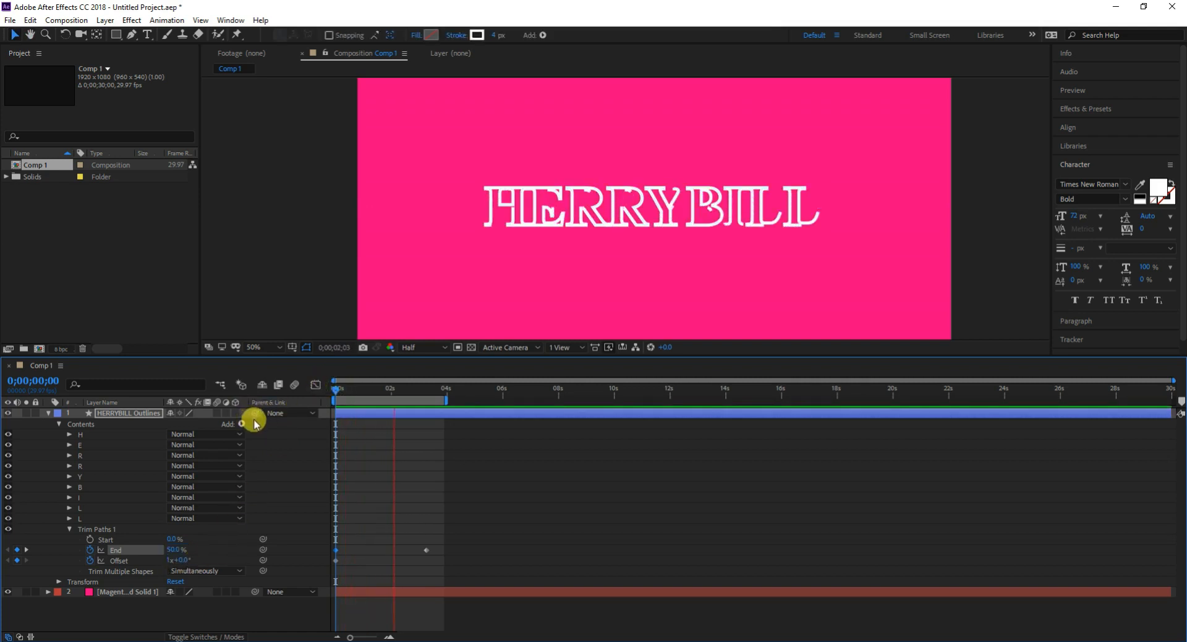
{"action": "key", "text": "space"}
{"action": "left_click_drag", "start_coordinate": [460, 492], "coordinate": [372, 555]}
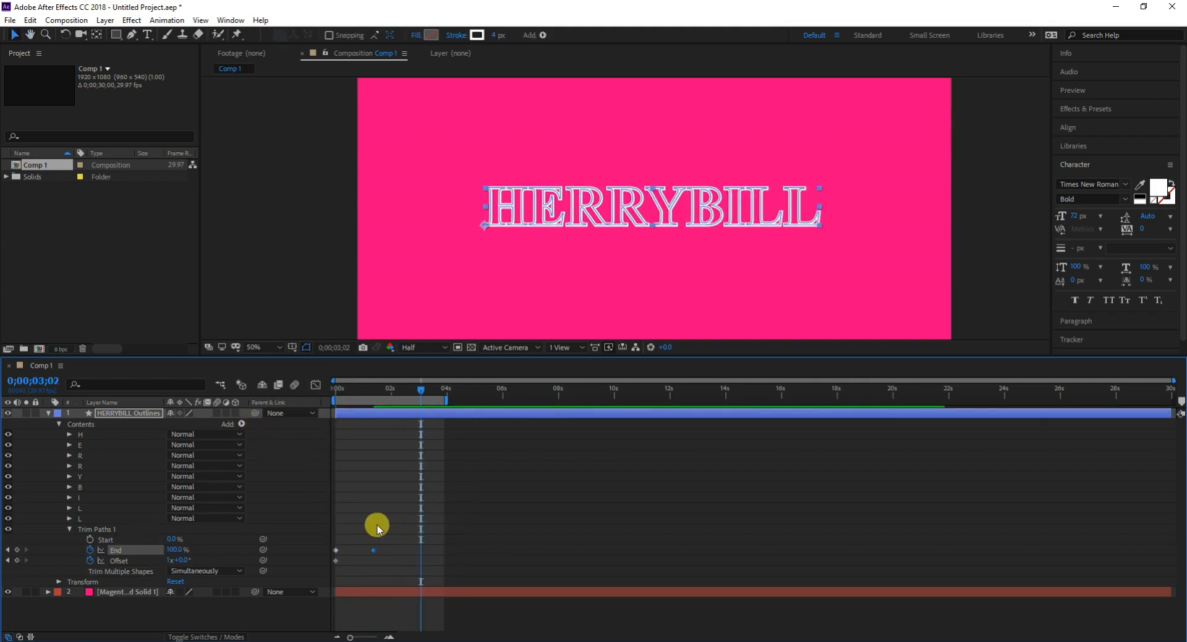
- Try adding another 100% Trim Paths End keyframe at about 1.3 seconds, previewing the animation from the first frame before and after
{"action": "key", "text": "Home"}
{"action": "key", "text": "space"}
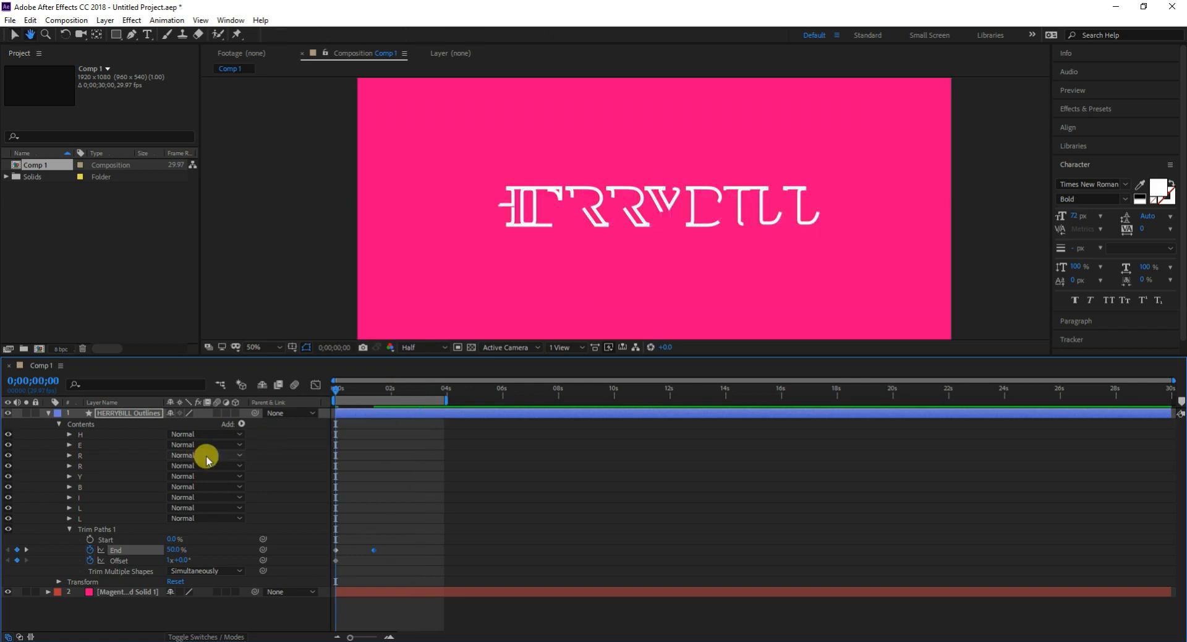
{"action": "key", "text": "space"}
{"action": "left_click_drag", "start_coordinate": [171, 549], "coordinate": [188, 547]}
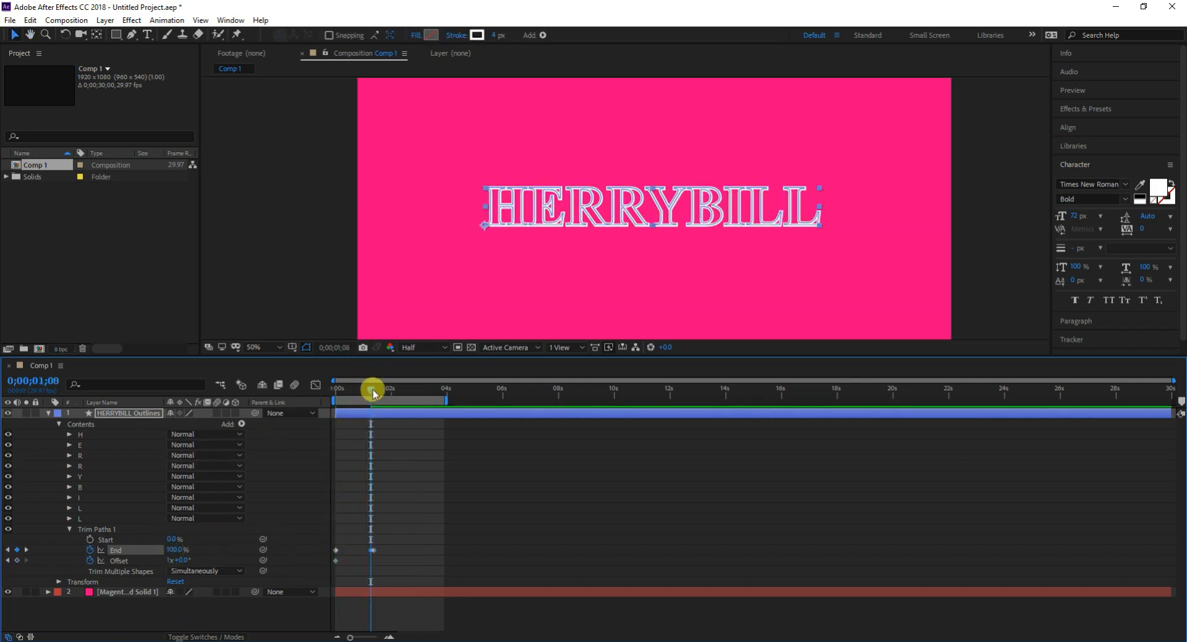
{"action": "key", "text": "Home"}
{"action": "key", "text": "space"}
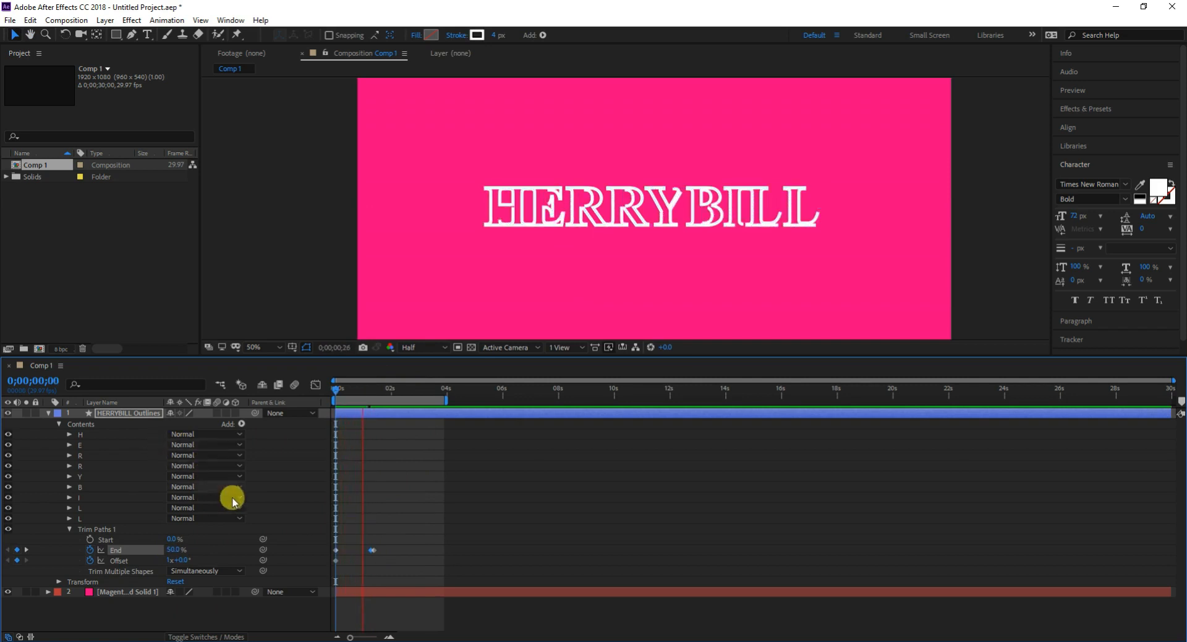
- Try a Trim Paths End keyframe of 0% at 0;00;01;25 and preview the animation
{"action": "left_click_drag", "start_coordinate": [171, 549], "coordinate": [3, 561]}
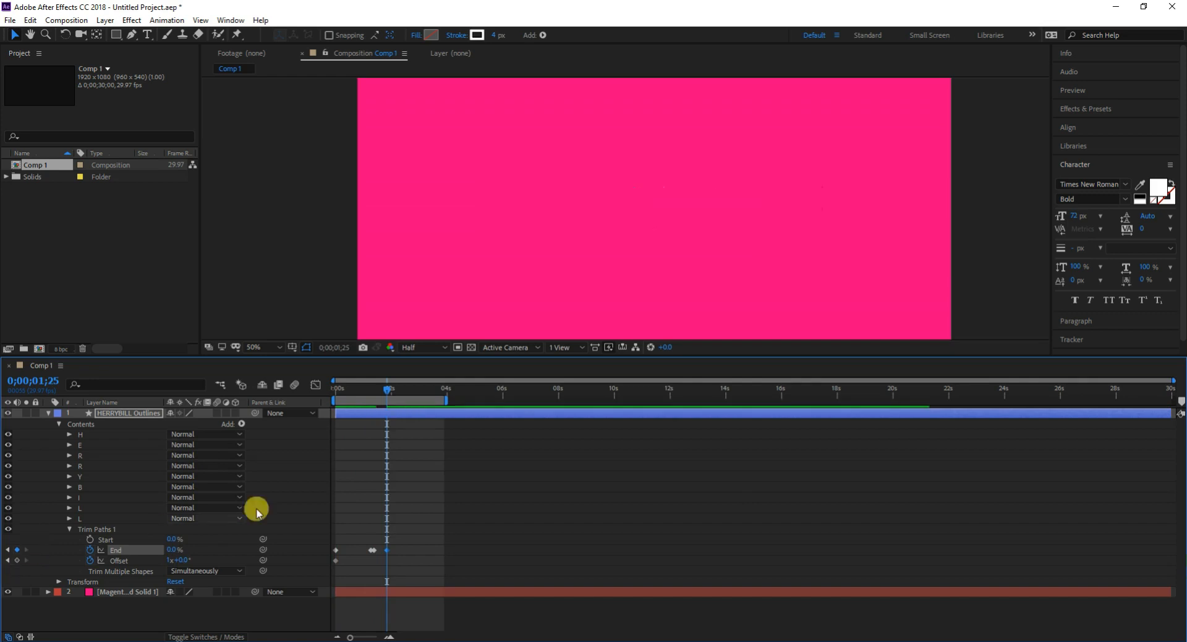
{"action": "left_click", "coordinate": [396, 389]}
{"action": "key", "text": "space"}
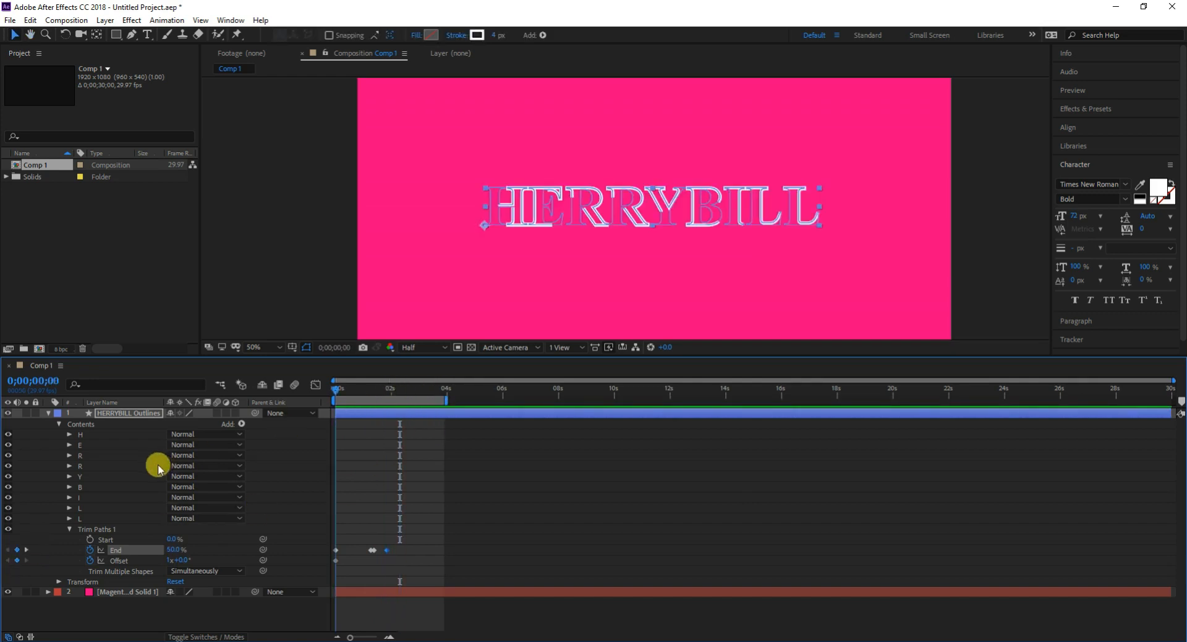
{"action": "key", "text": "space"}
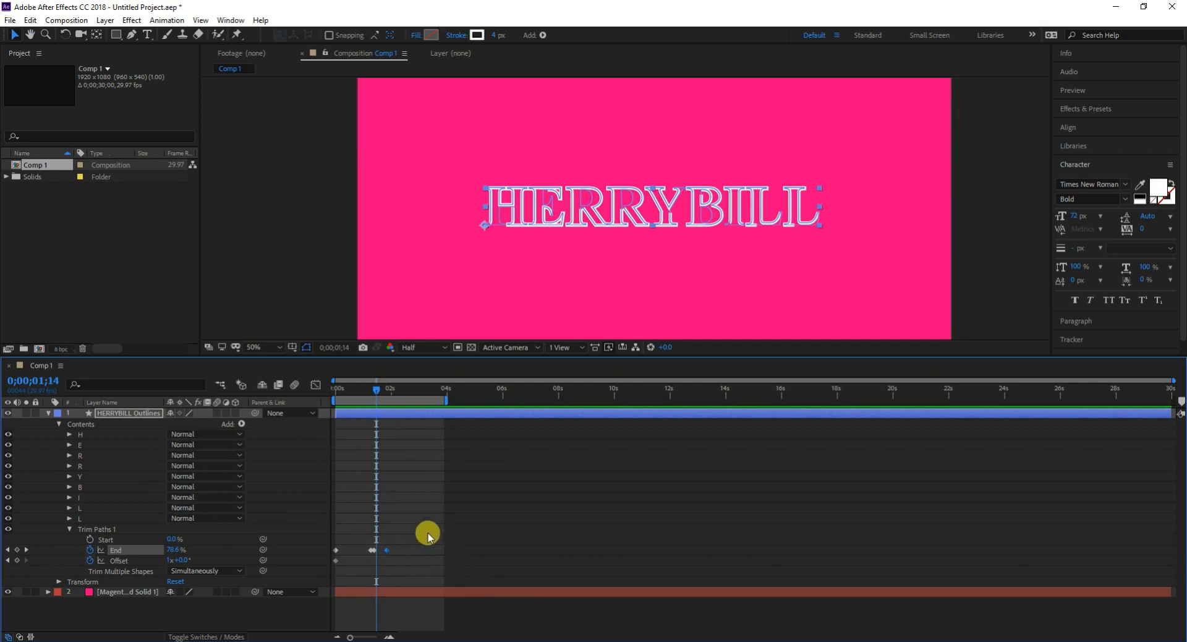
- Undo the two extra Trim Paths End keyframes and the earlier move of the 100% End keyframe
{"action": "key", "text": "ctrl+z"}
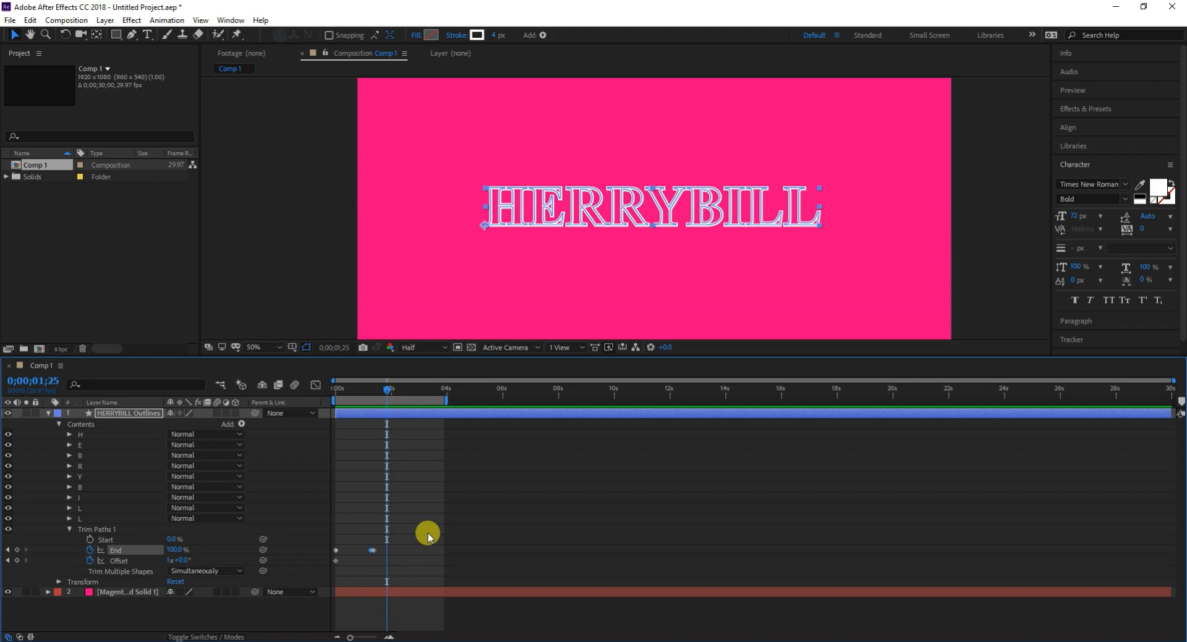
{"action": "key", "text": "ctrl+z"}
{"action": "key", "text": "ctrl+z"}
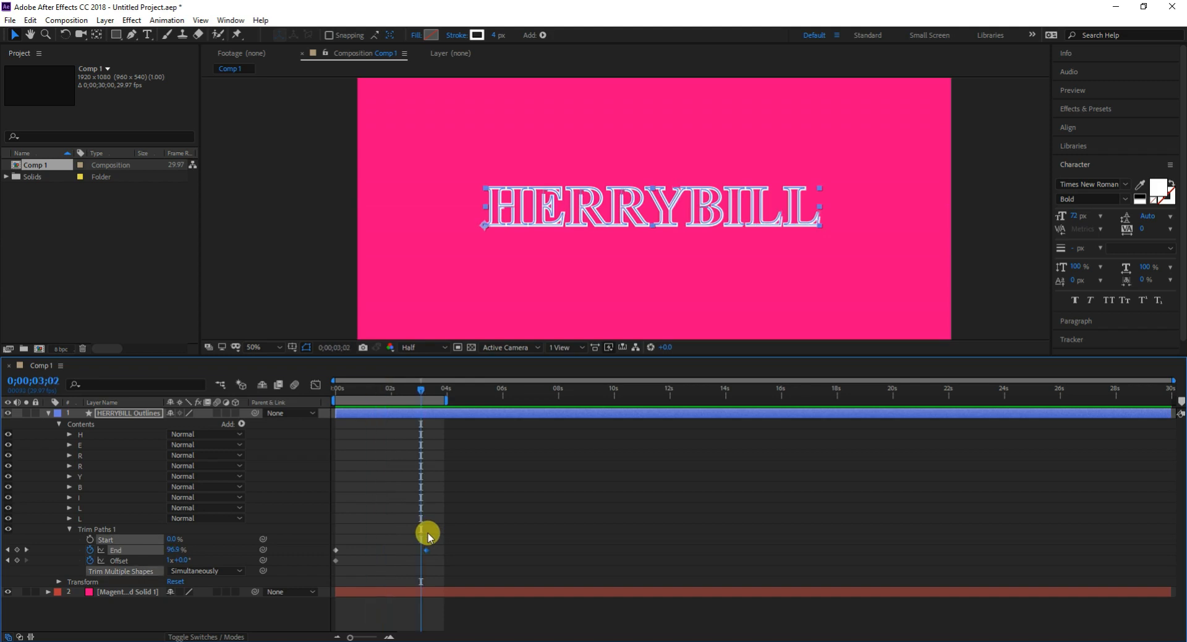